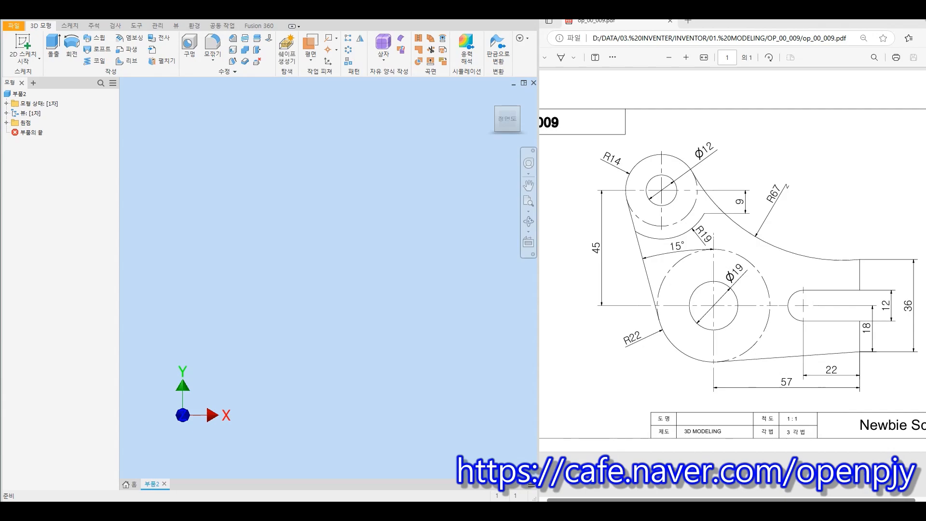
Start a 2D sketch on the XY plane and draw a 19 mm diameter circle centred on the origin
click(23, 46)
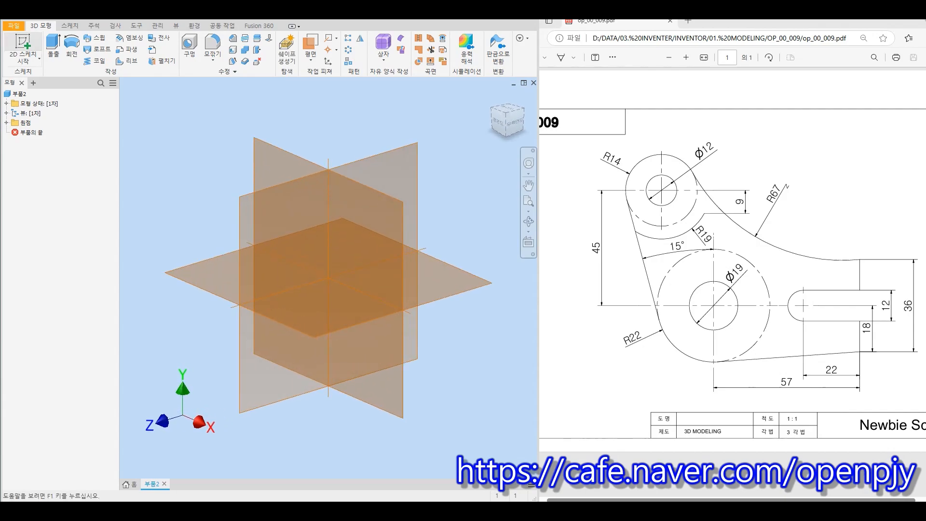
click(311, 167)
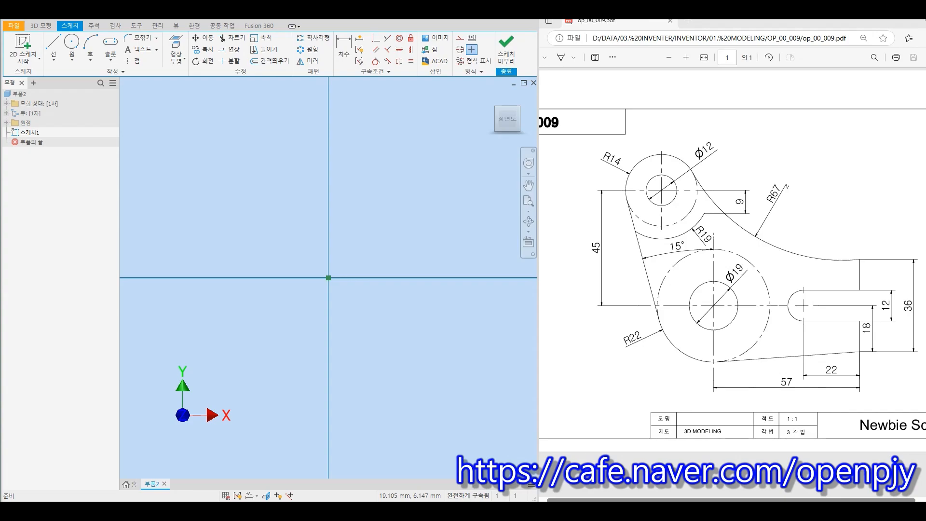
click(71, 42)
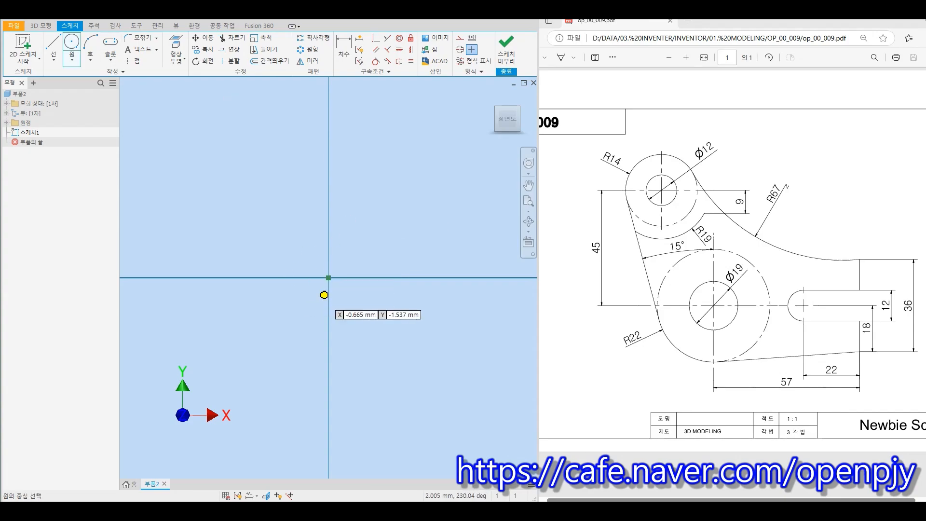
click(328, 277)
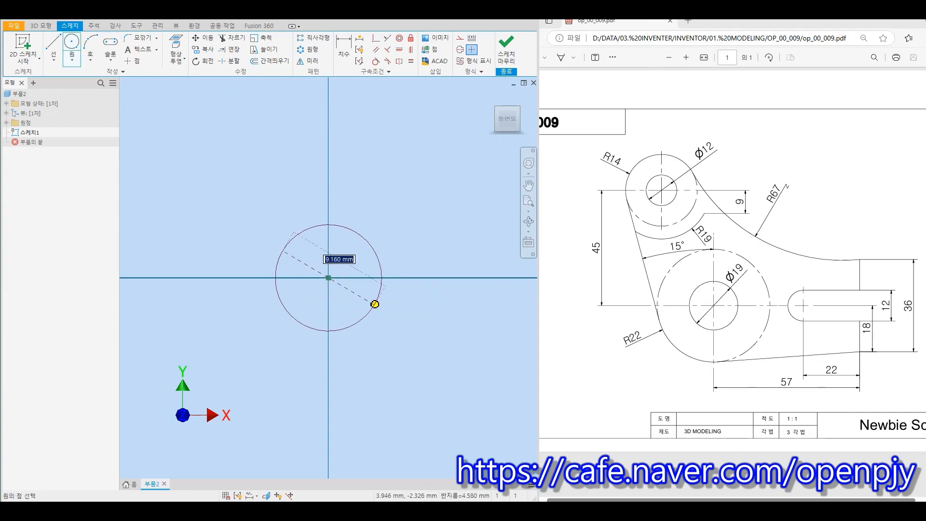
text(19)
key(Return)
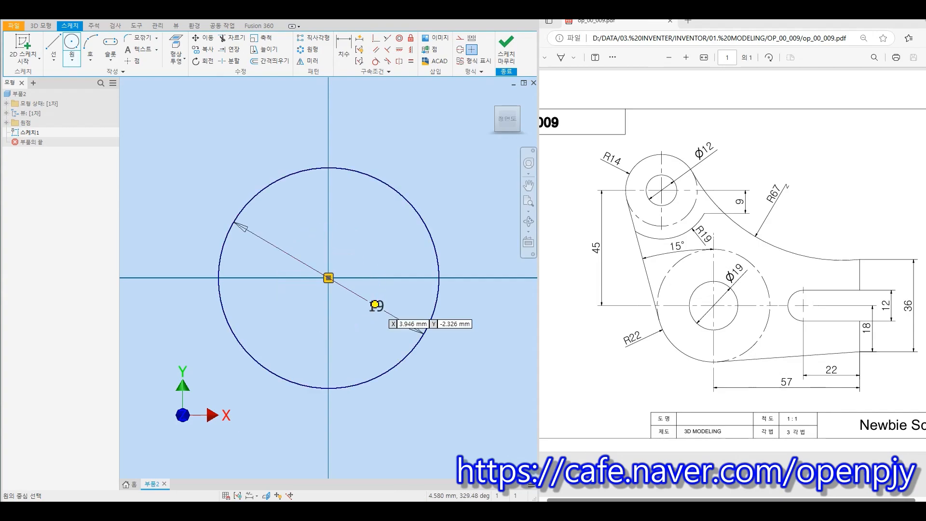
Draw a larger circle about 29 mm in diameter, concentric with the 19 mm circle at the origin
scroll(375, 304, down, 3)
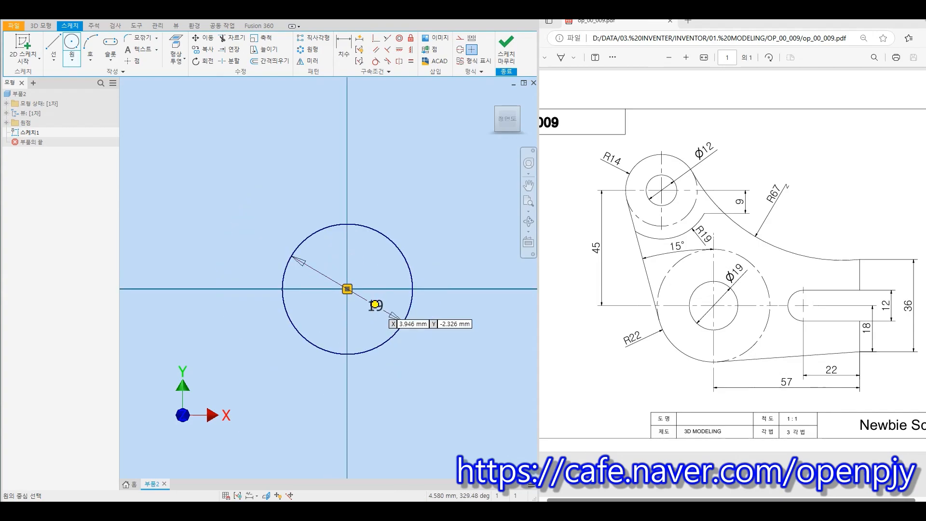
click(348, 289)
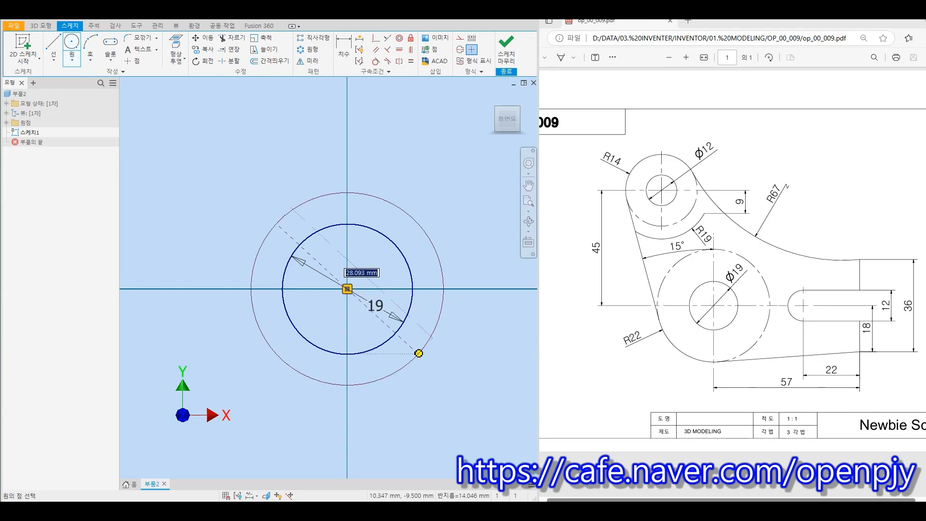
click(420, 358)
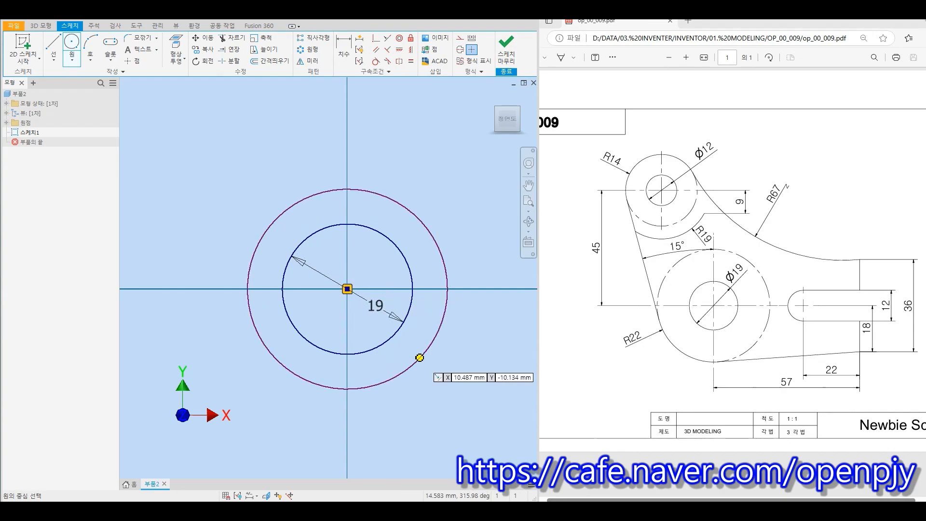
Dimension the outer circle at the origin as a radius and set it to 22 mm
key(d)
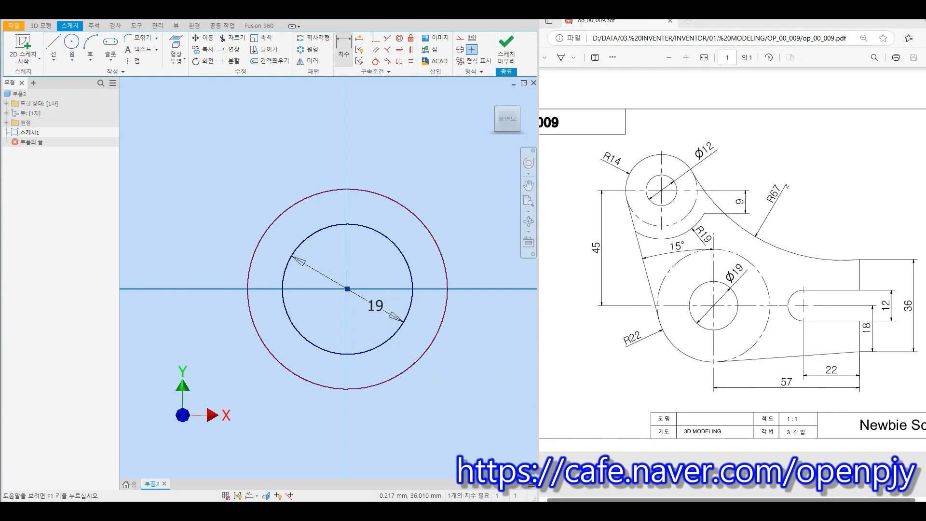
click(348, 389)
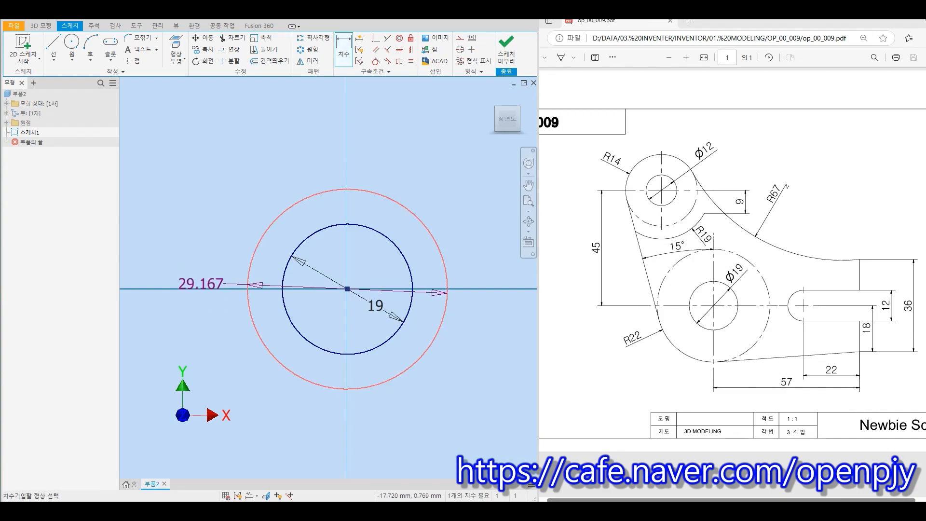
right_click(222, 296)
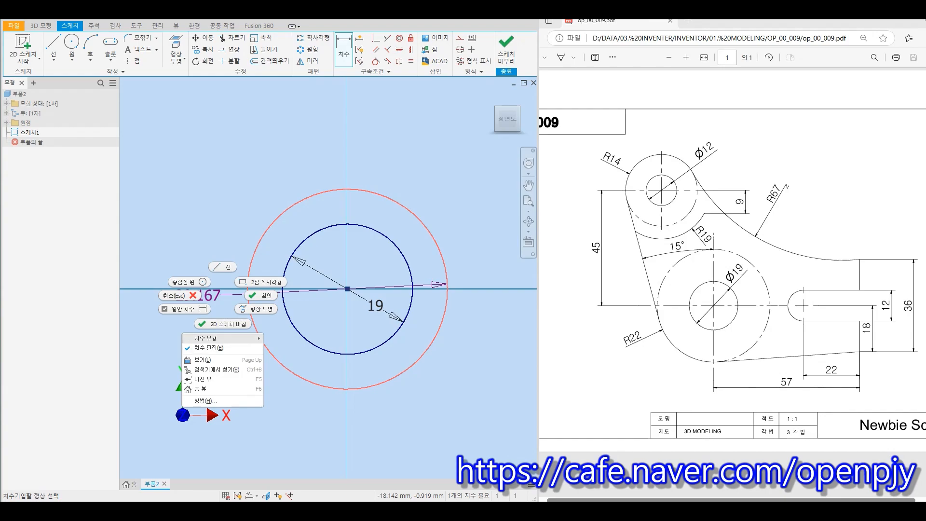
mouse_move(207, 337)
click(286, 338)
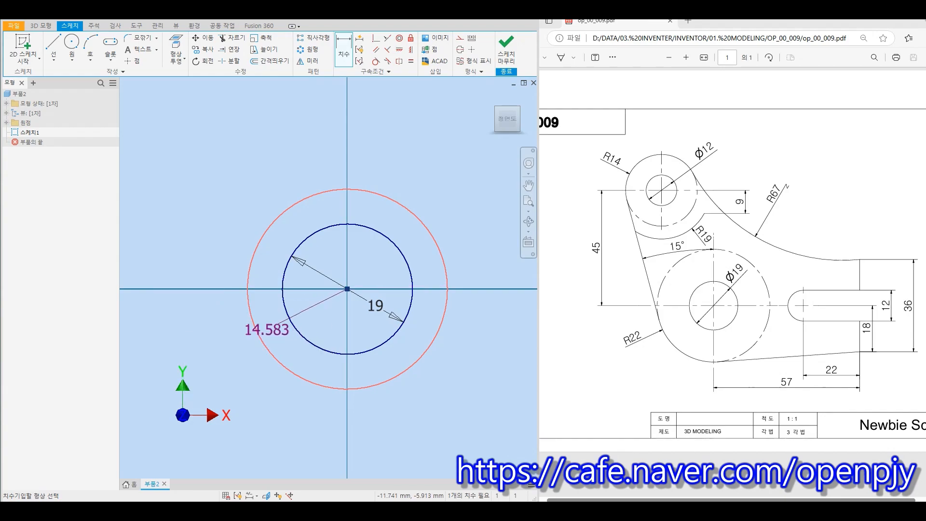
click(200, 300)
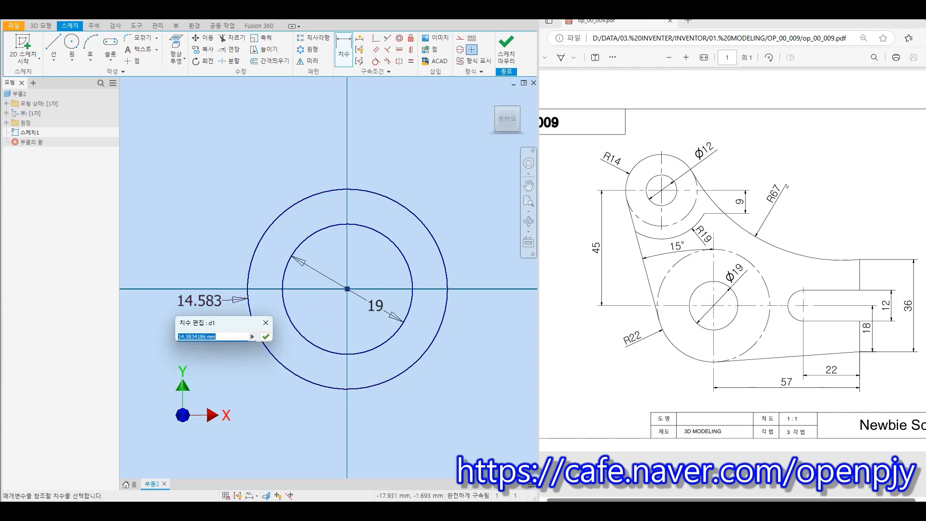
text(22)
key(Return)
scroll(234, 304, down, 3)
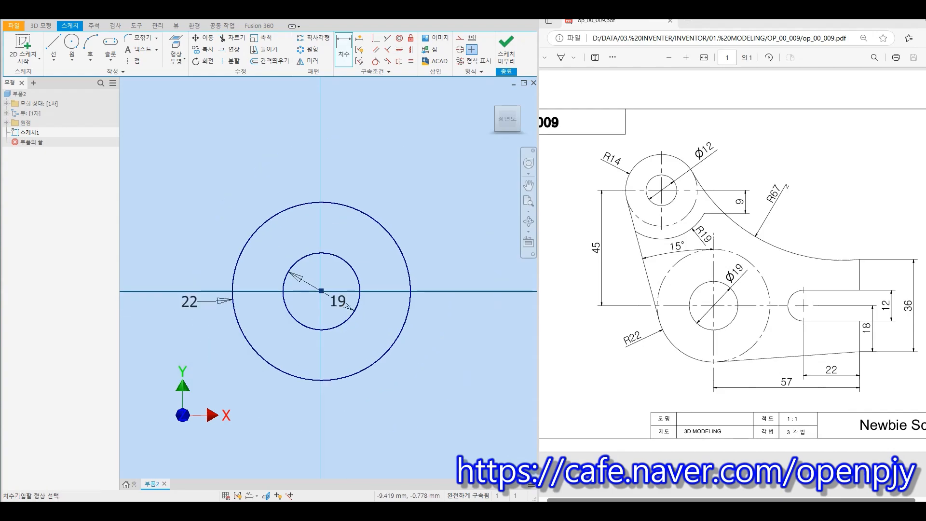
key(Escape)
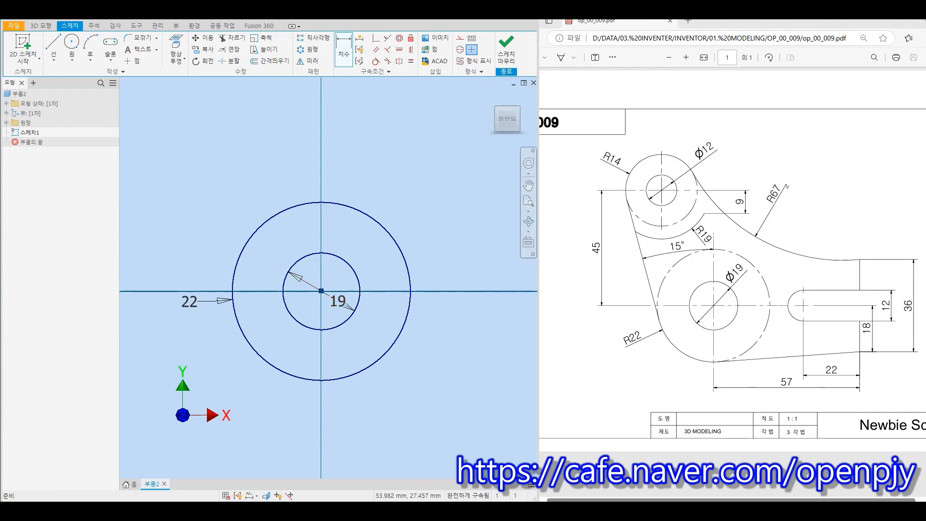
Draw two concentric circles above and to the left of the origin circles, the inner one about 36 mm in diameter
key(d)
scroll(349, 193, down, 2)
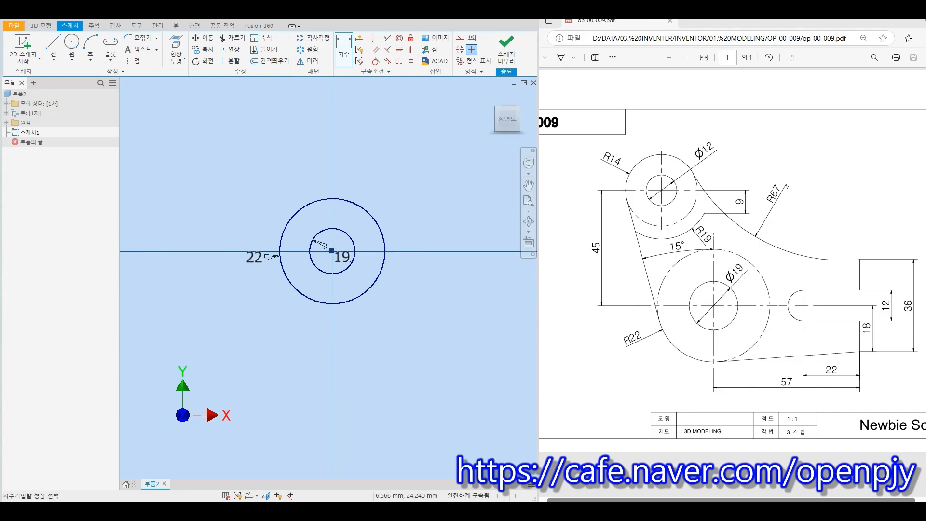
middle_drag(247, 92, 300, 174)
key(c)
click(284, 172)
click(321, 193)
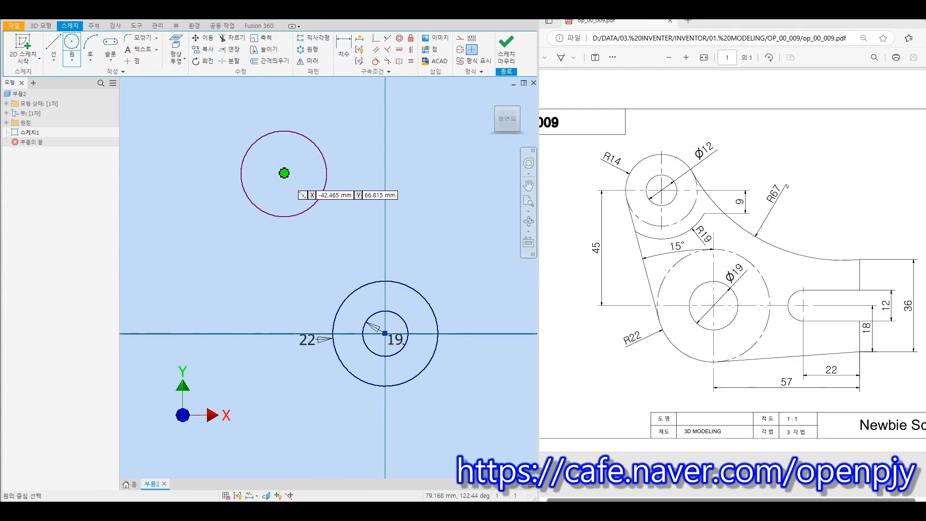
click(284, 173)
click(349, 197)
key(Escape)
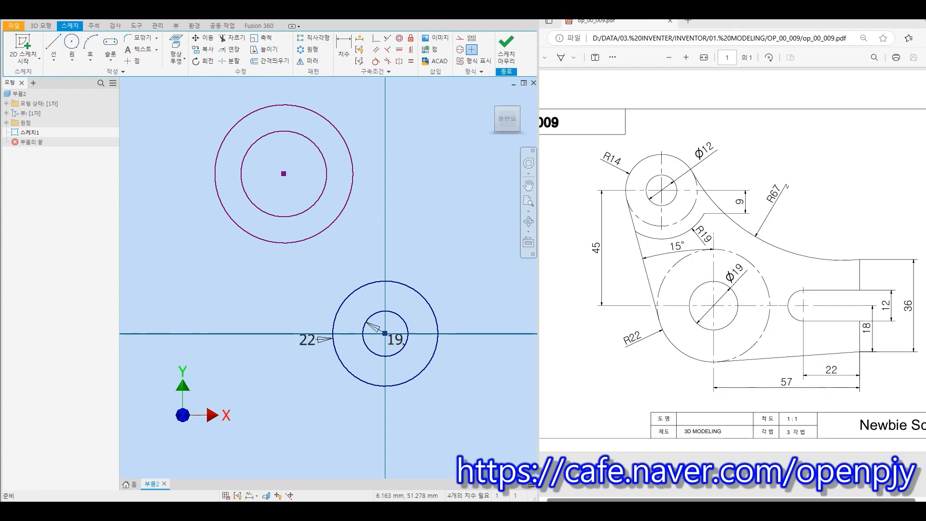
Draw a slanted line down the left side of both circle pairs, extending beyond them at both ends
key(F2)
click(53, 46)
click(185, 134)
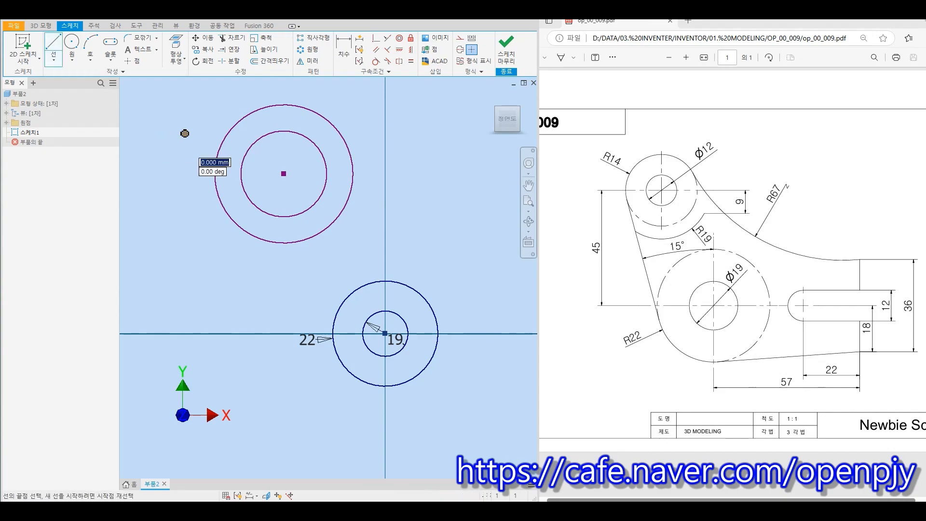
click(403, 461)
key(Escape)
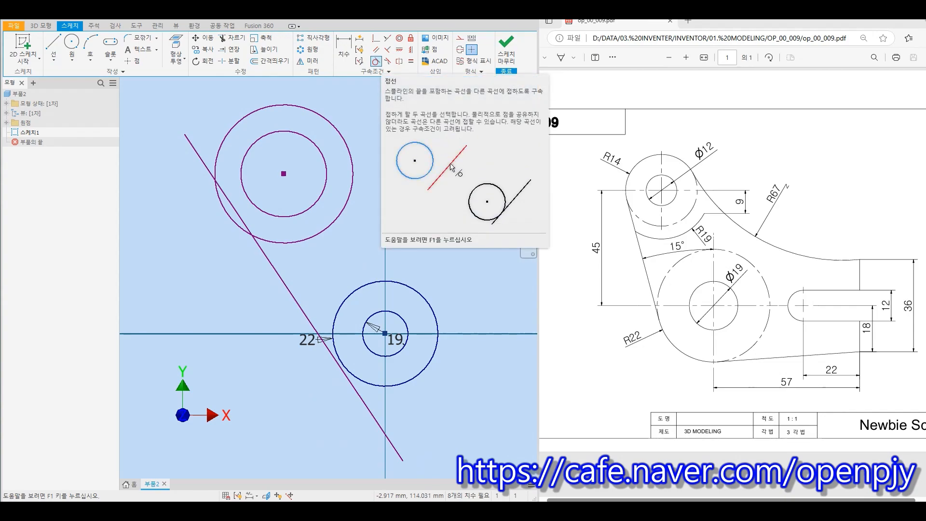
Make the slanted line tangent to the R22 circle and to the outer circle of the upper pair
click(377, 61)
click(337, 312)
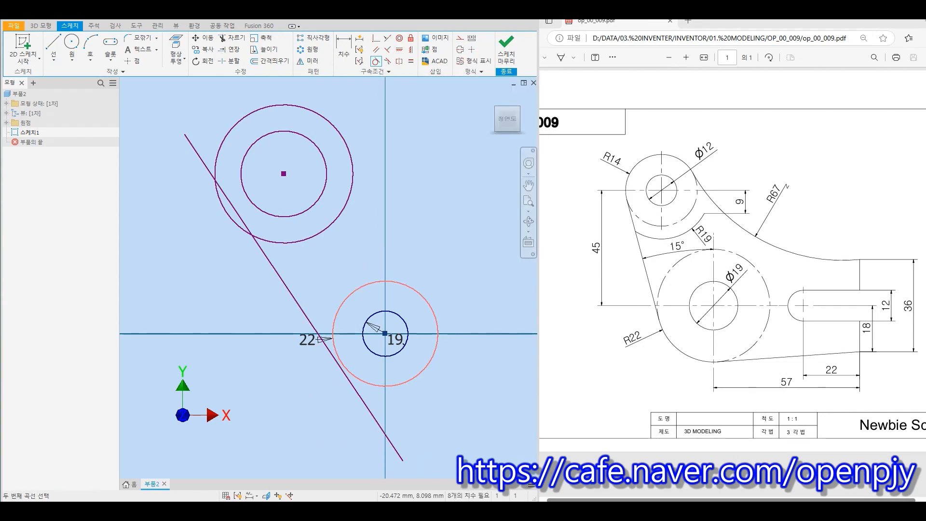
click(328, 344)
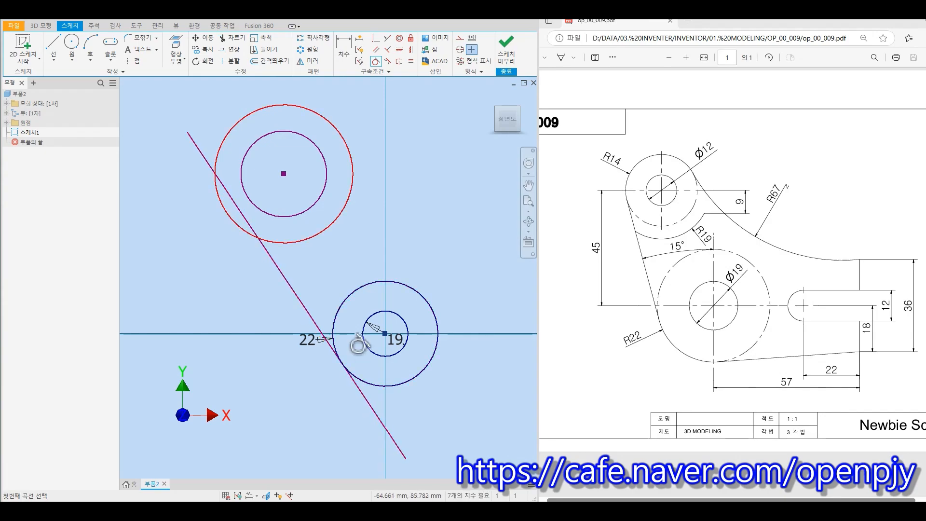
click(231, 129)
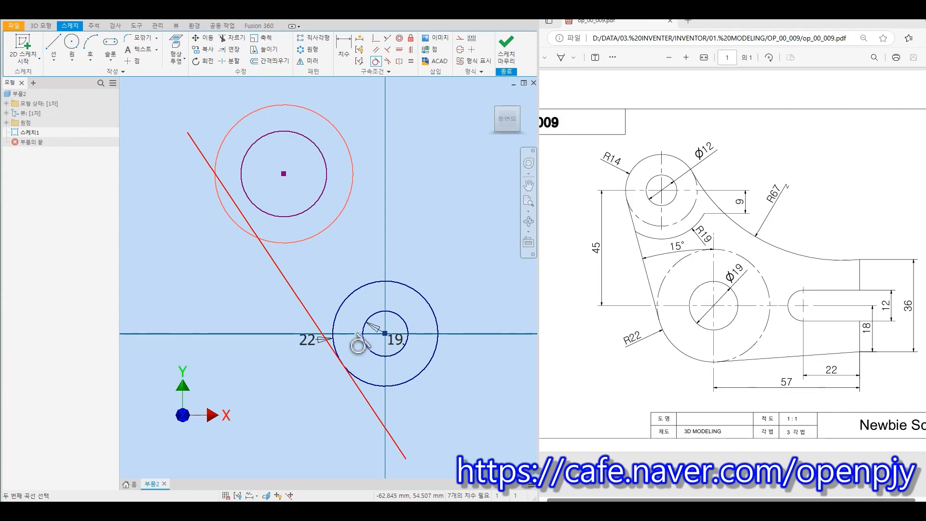
click(242, 212)
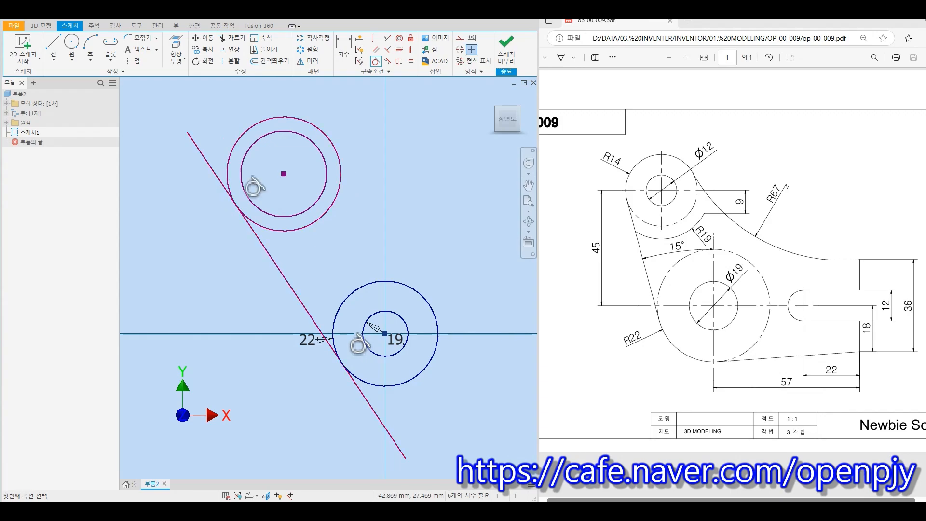
key(Escape)
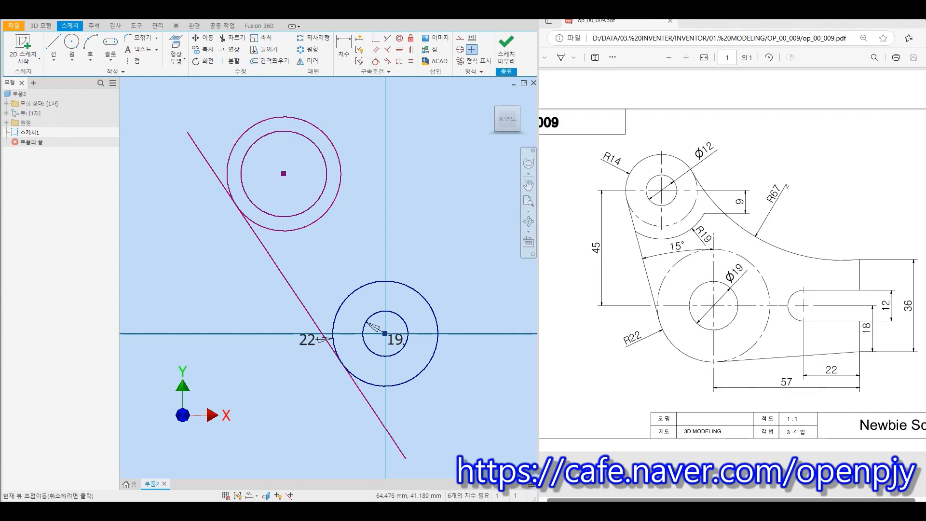
Dimension the inner circle of the upper pair with a diameter of 12 mm
key(d)
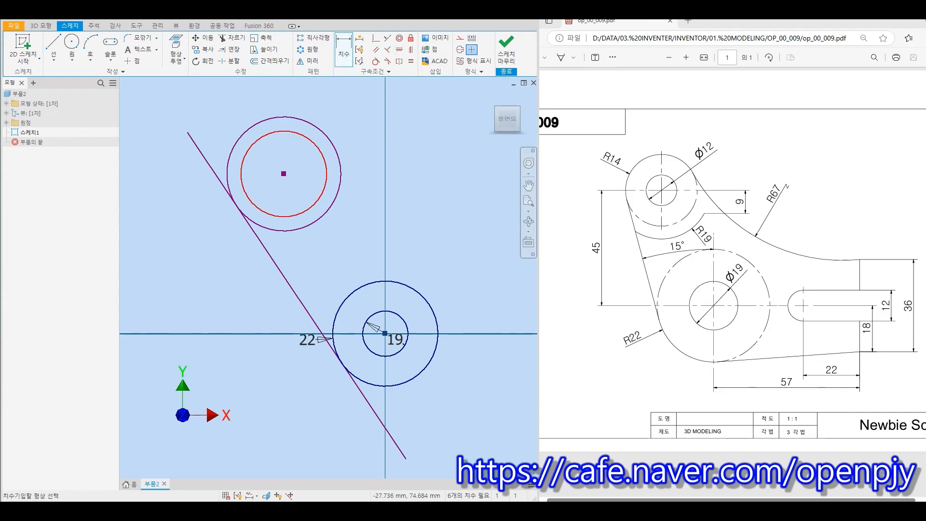
click(316, 145)
click(357, 119)
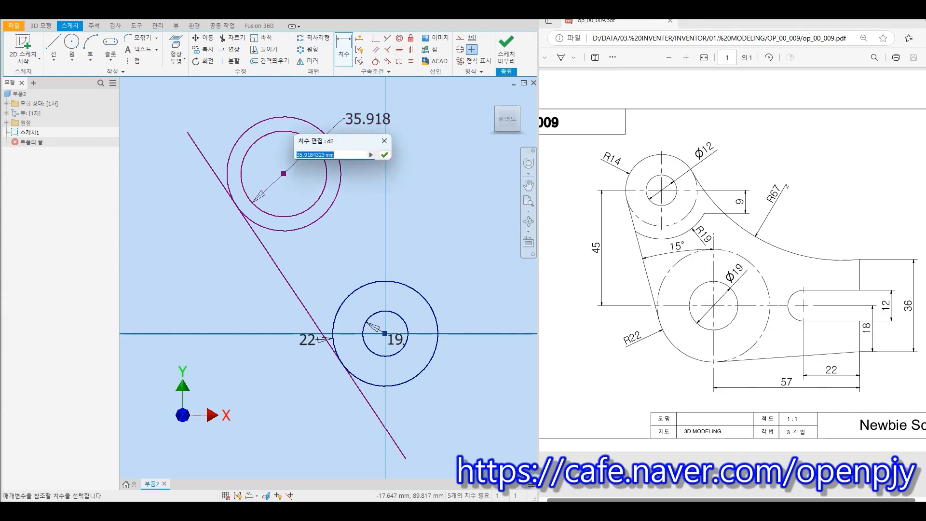
text(12)
key(Return)
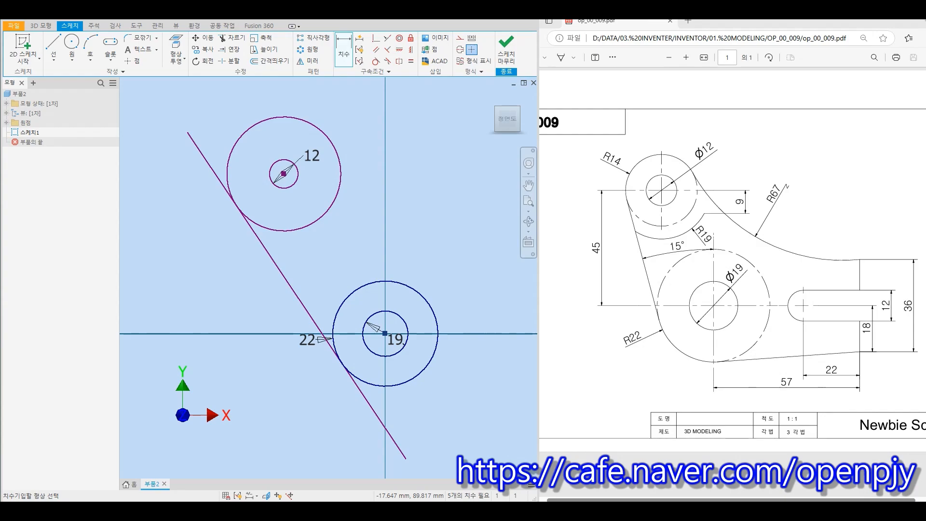
Dimension the outer circle of the upper pair as a radius and set it to 14 mm
click(307, 118)
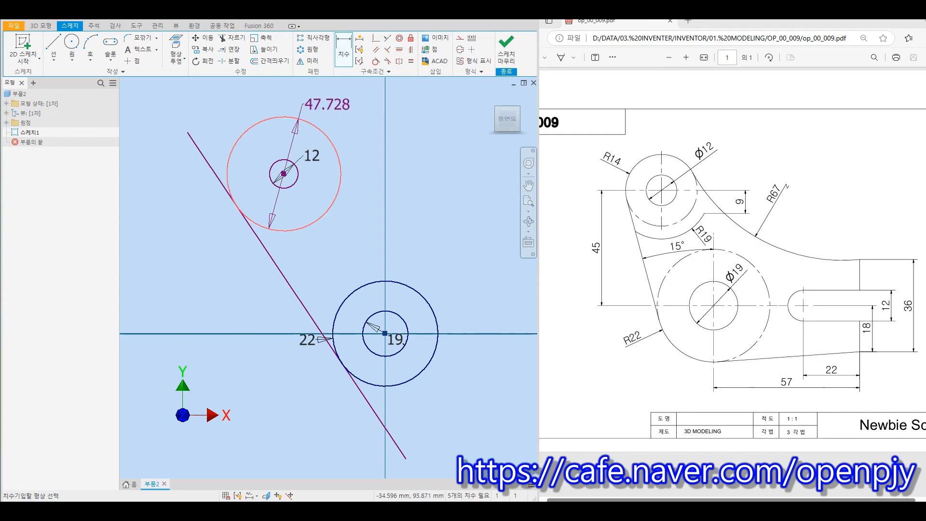
right_click(302, 103)
mouse_move(289, 146)
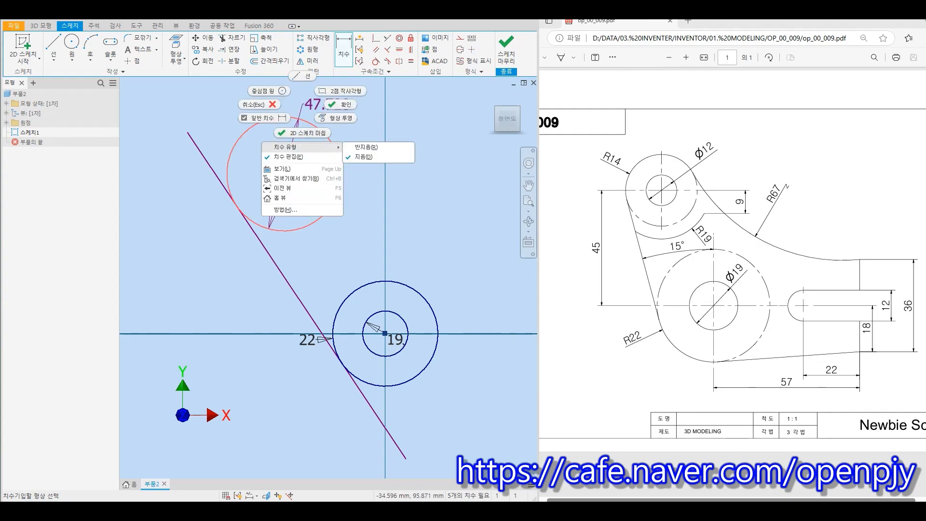
click(366, 146)
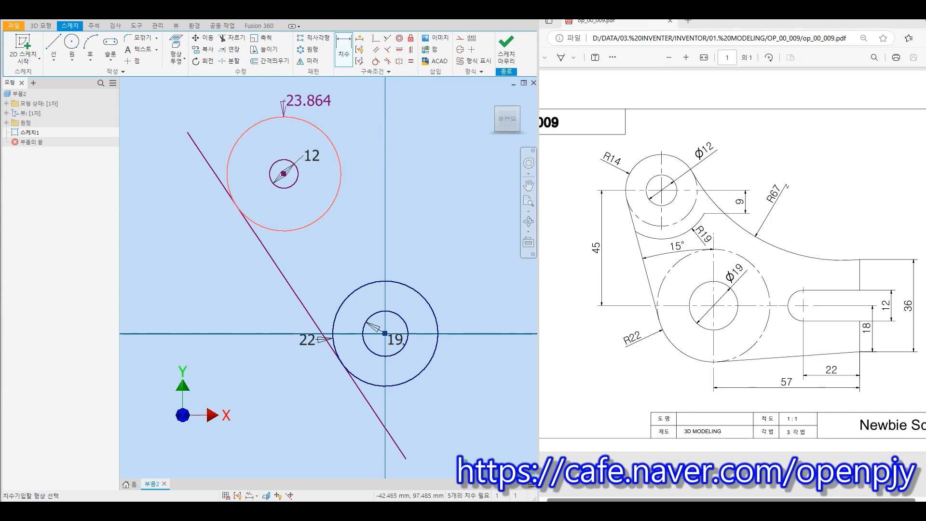
click(296, 104)
text(14)
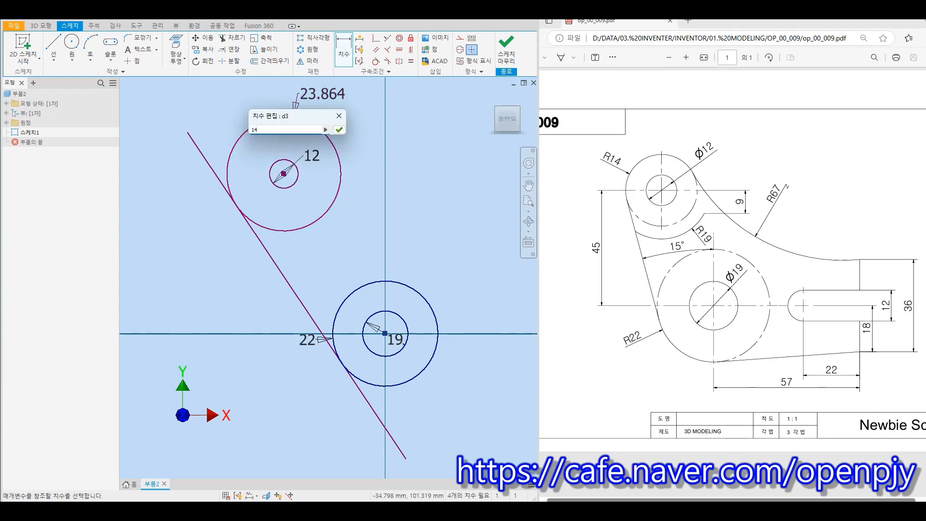
key(Return)
Trim both ends of the slanted line back to its tangent points on the R14 and R22 circles
key(x)
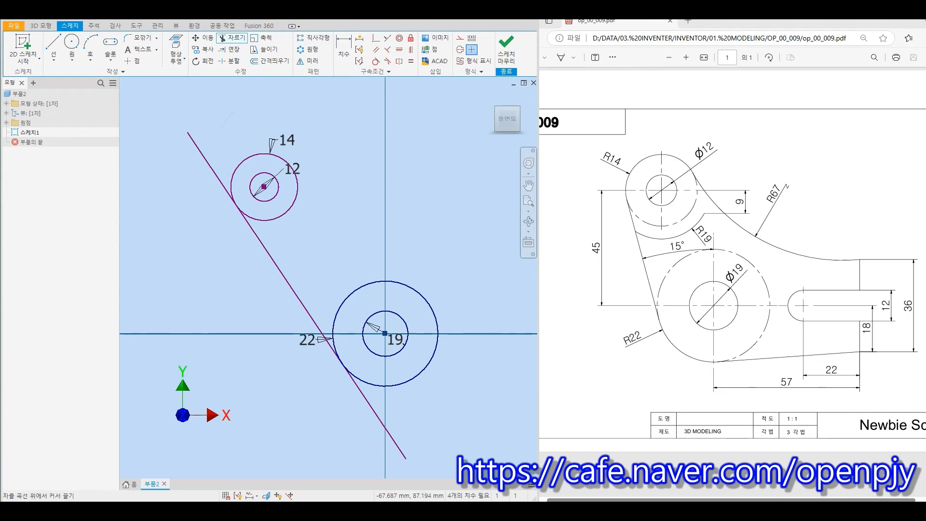
click(211, 168)
click(376, 415)
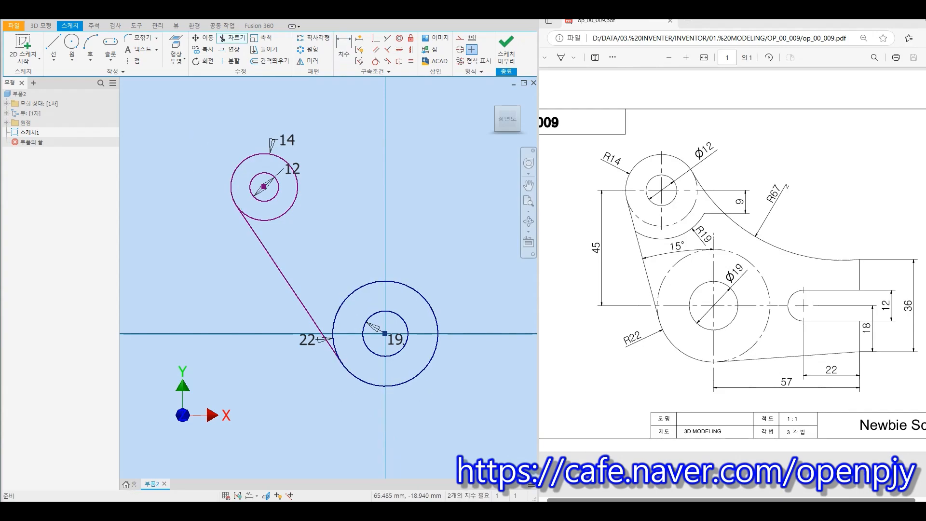
key(Escape)
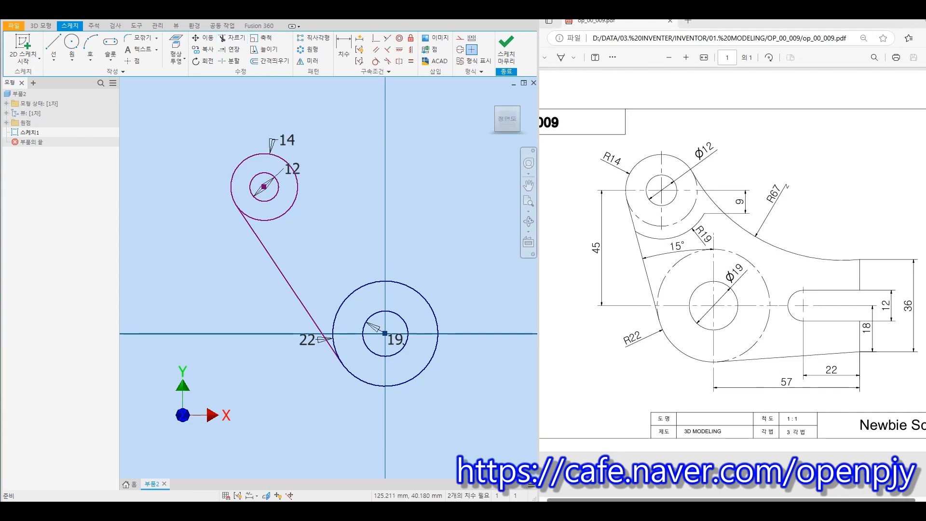
Draw a vertical line about 41 mm long upward from the R22 circle's centre and convert it to a construction line
key(l)
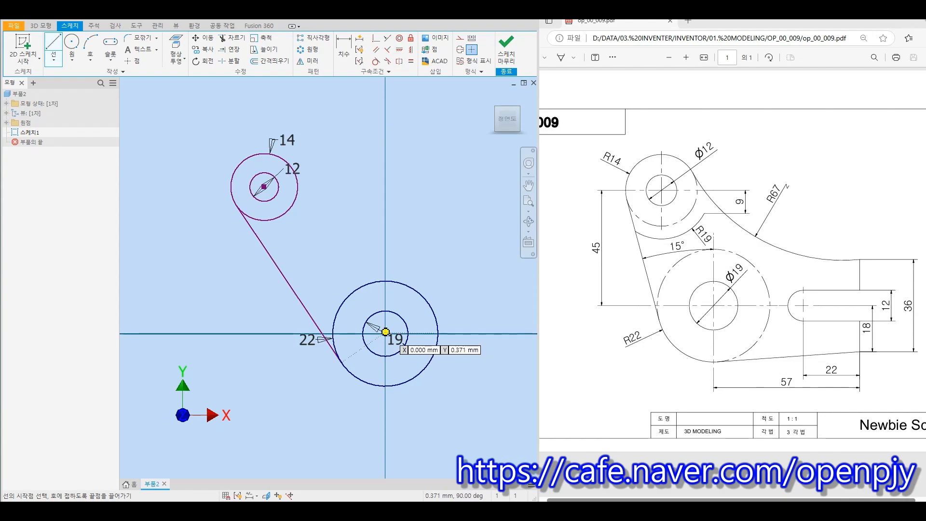
click(386, 333)
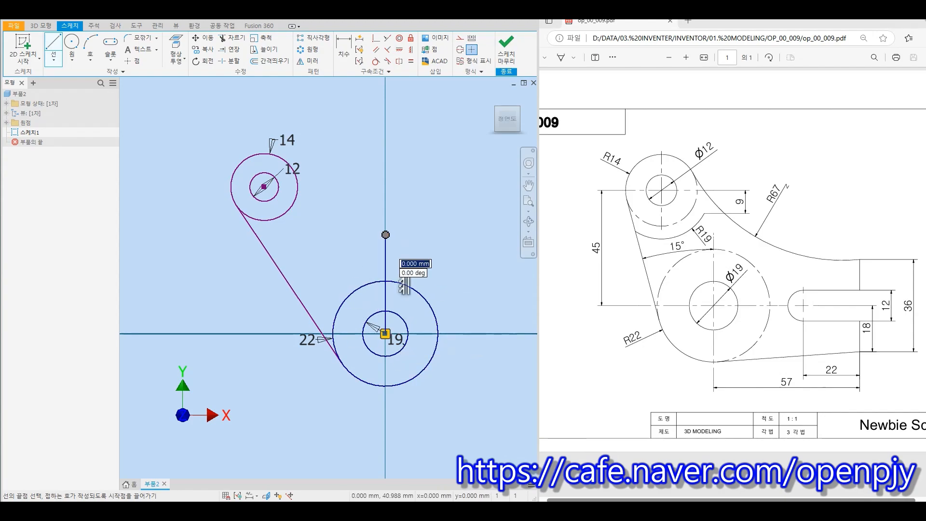
click(386, 235)
key(Escape)
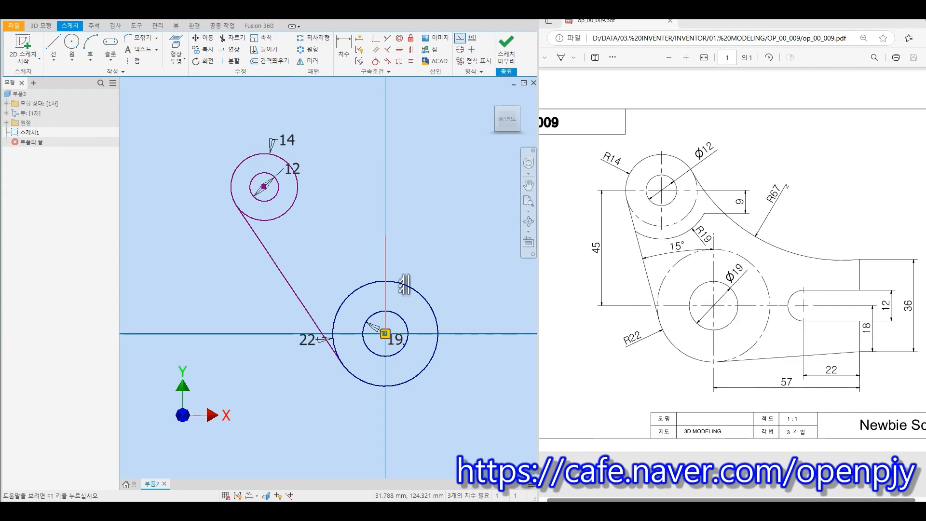
key(Escape)
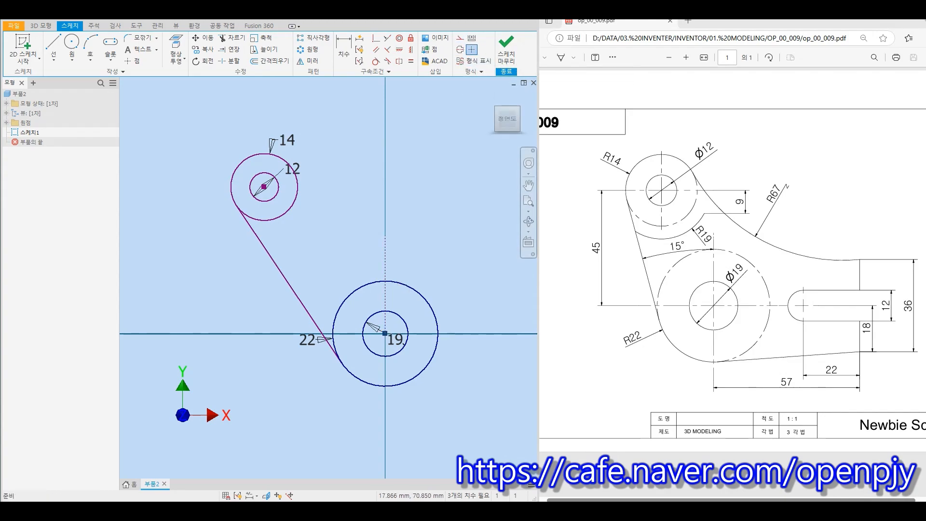
Dimension the angle between the vertical construction line and the slanted tangent line and set it to 15 degrees
click(344, 48)
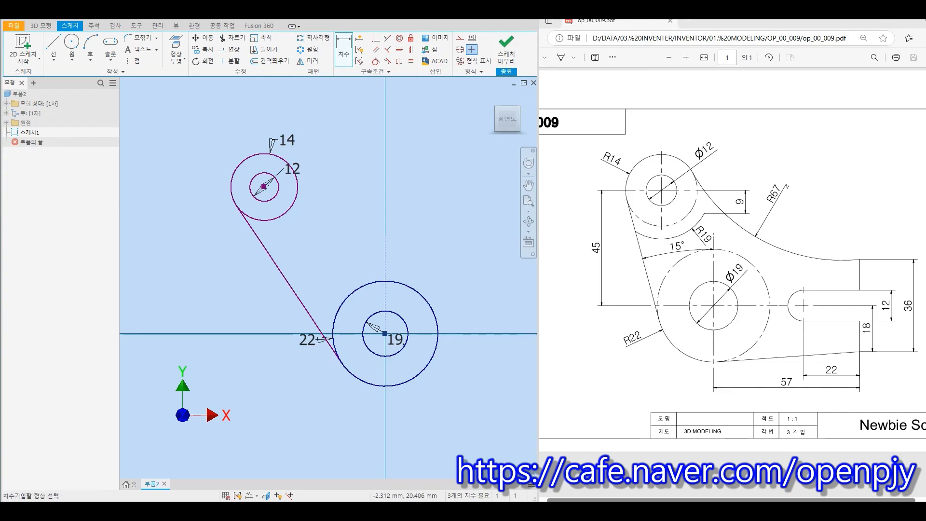
click(385, 255)
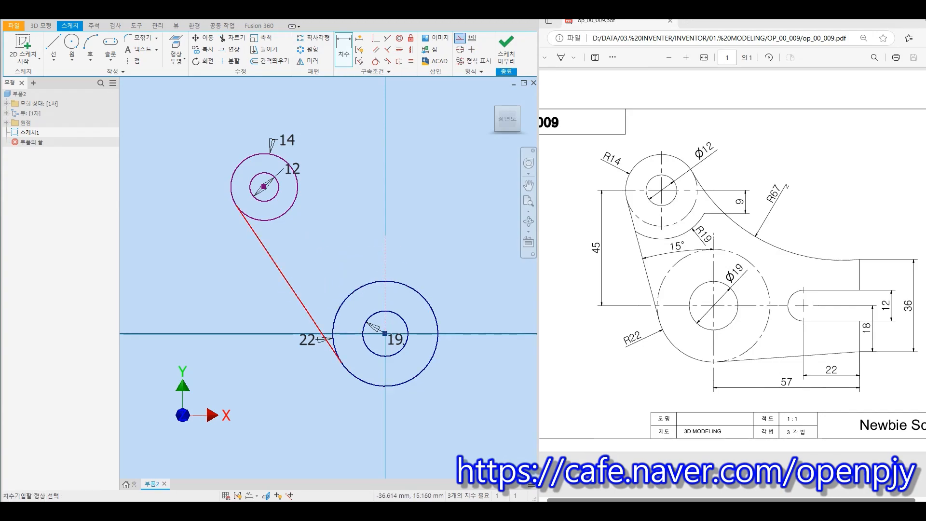
click(291, 285)
click(319, 261)
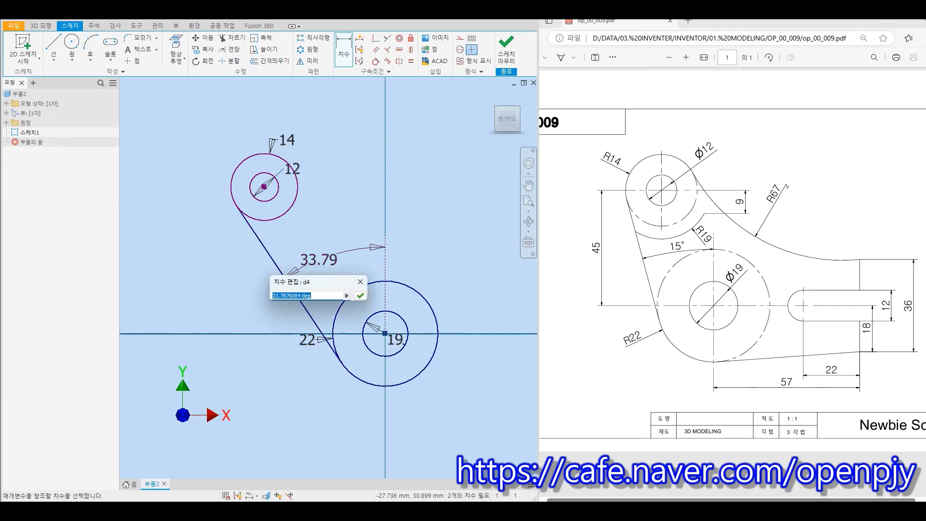
text(15)
key(Return)
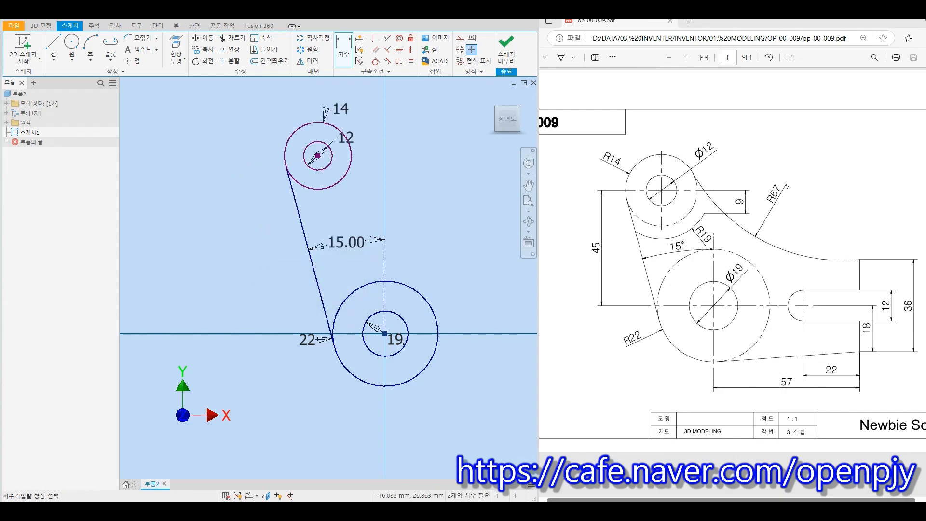
Dimension the vertical distance between the centres of the two circle pairs and set it to 45 mm
click(385, 334)
click(317, 156)
click(245, 233)
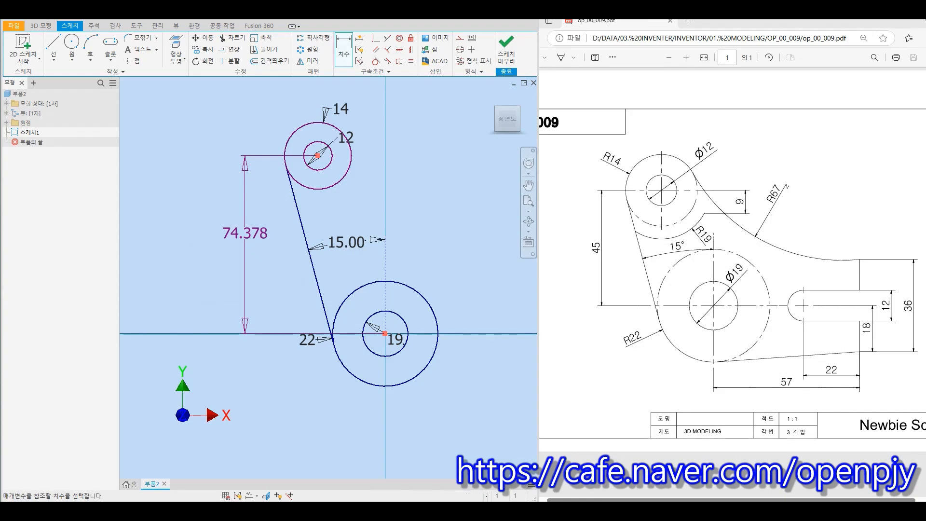
text(45)
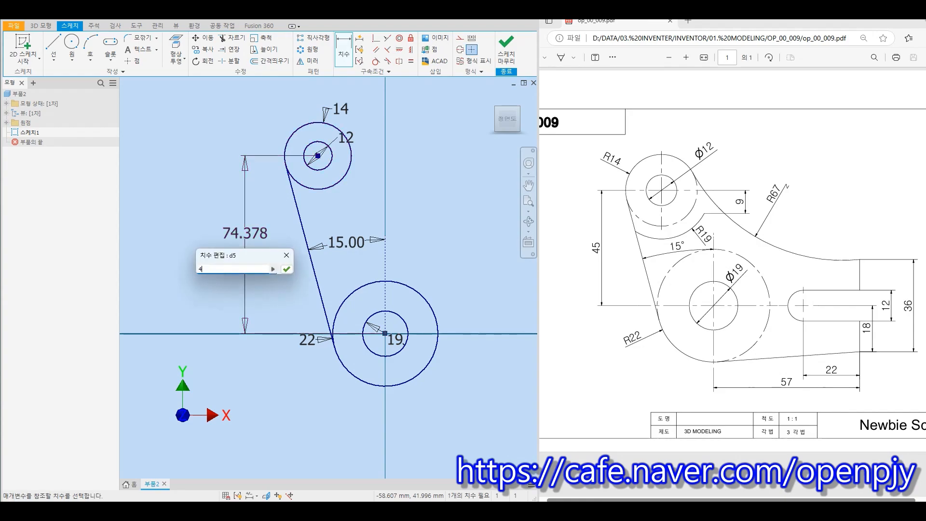
key(Return)
middle_drag(441, 313, 334, 280)
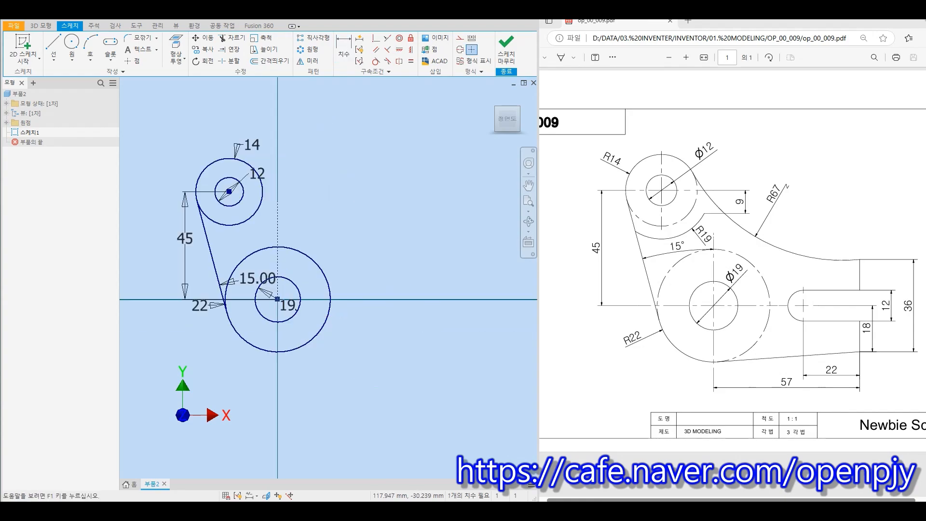
key(Escape)
Draw a vertical line about 33.5 mm long, crossing the horizontal axis about 68 mm to the right of the origin
click(54, 48)
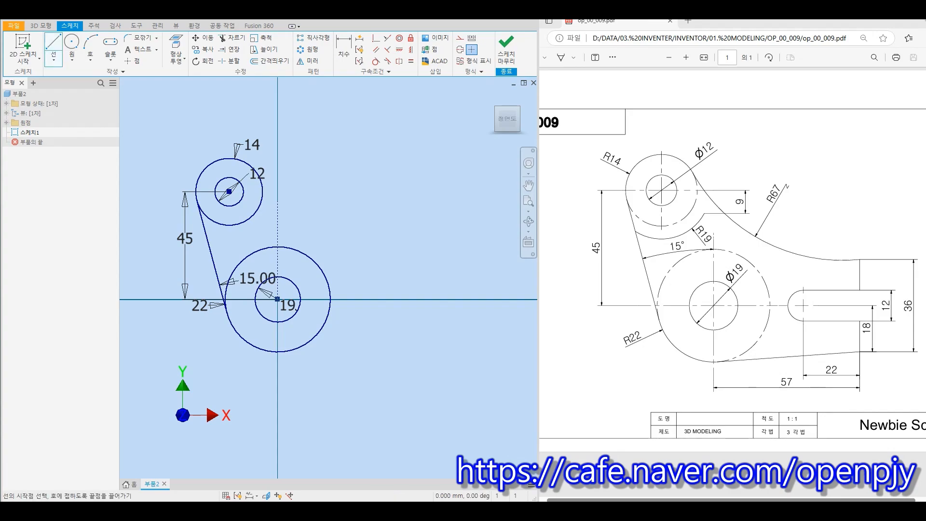
click(439, 262)
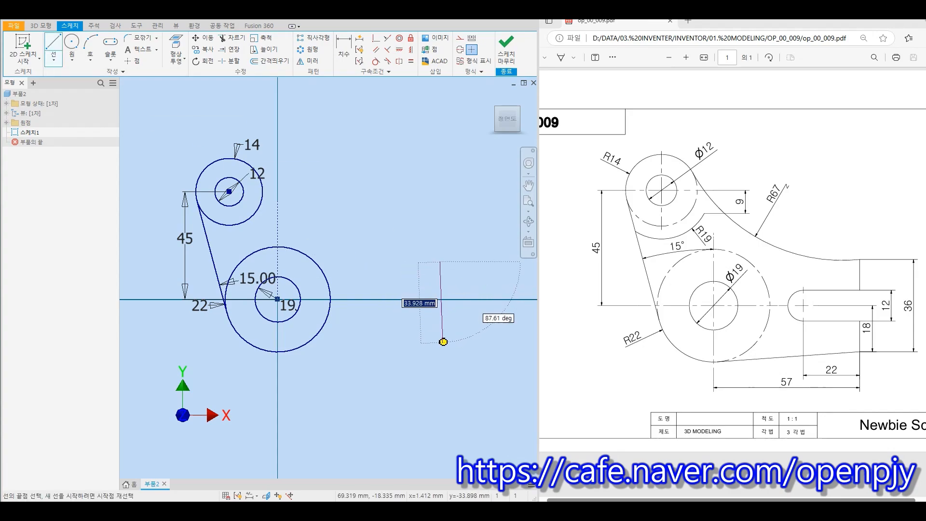
click(440, 341)
key(Escape)
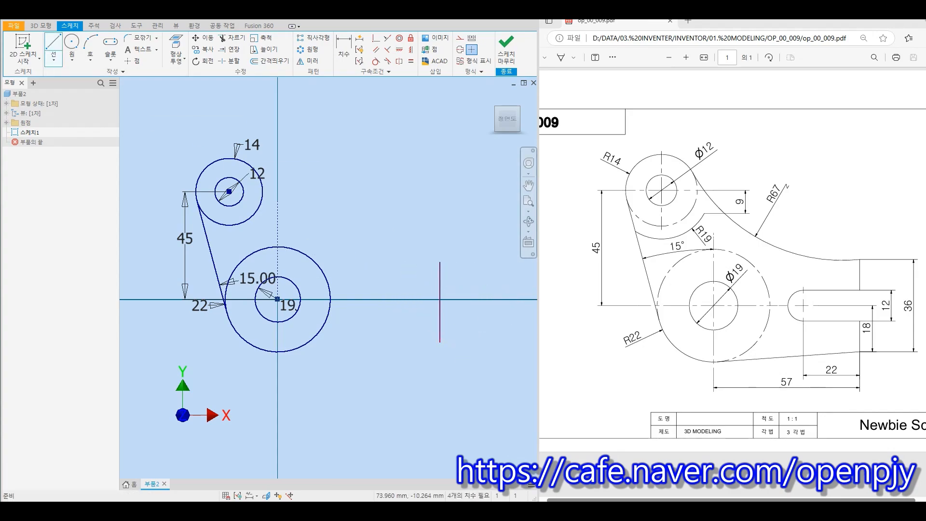
key(Escape)
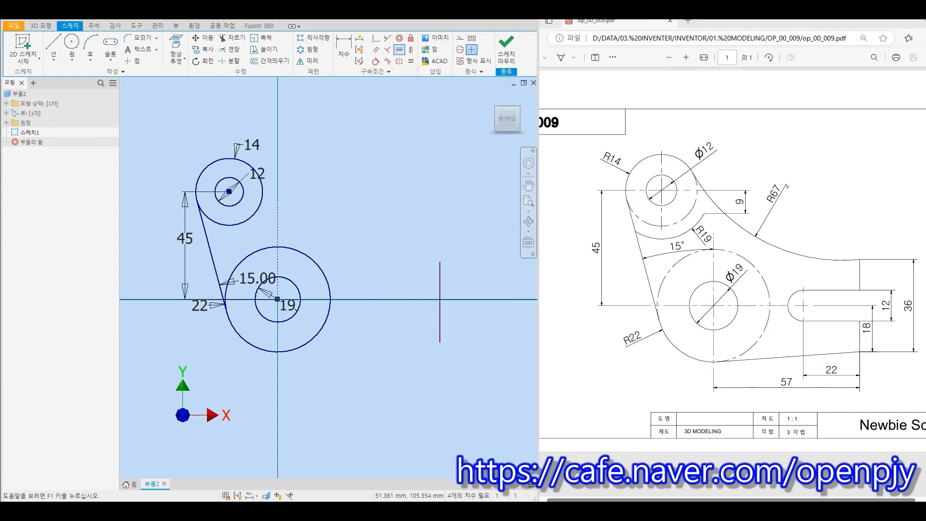
Align the midpoint of the free vertical line horizontally with the R22 circle's centre
key(d)
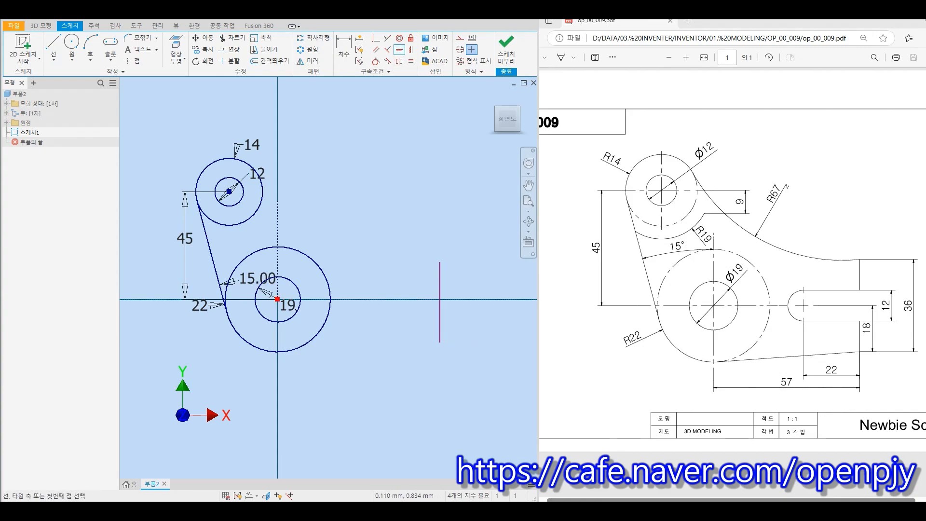
click(277, 300)
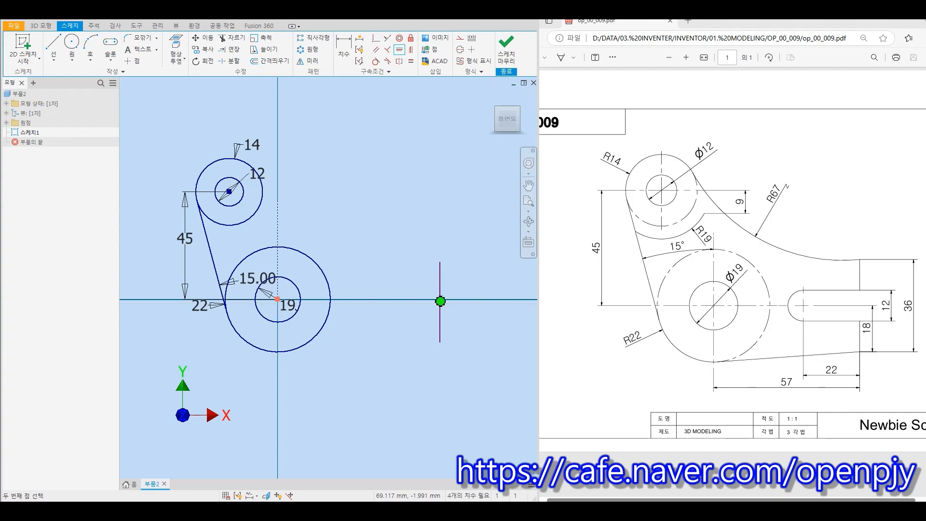
click(441, 302)
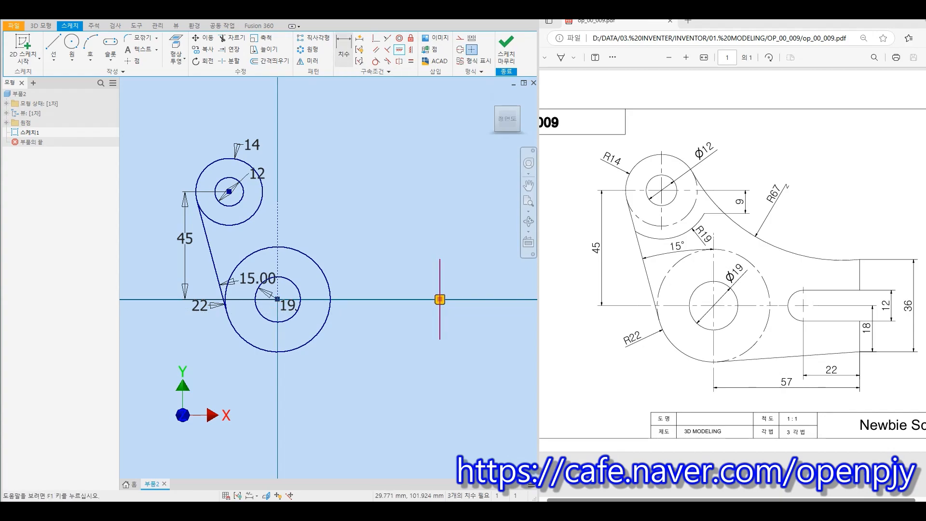
Dimension the length of the vertical end line and set it to 36 mm
click(344, 49)
click(441, 286)
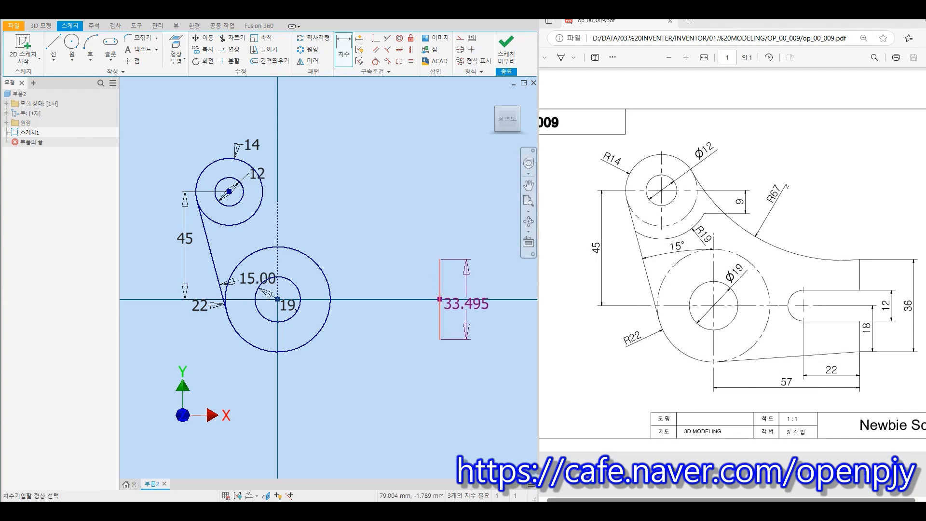
click(492, 297)
text(36)
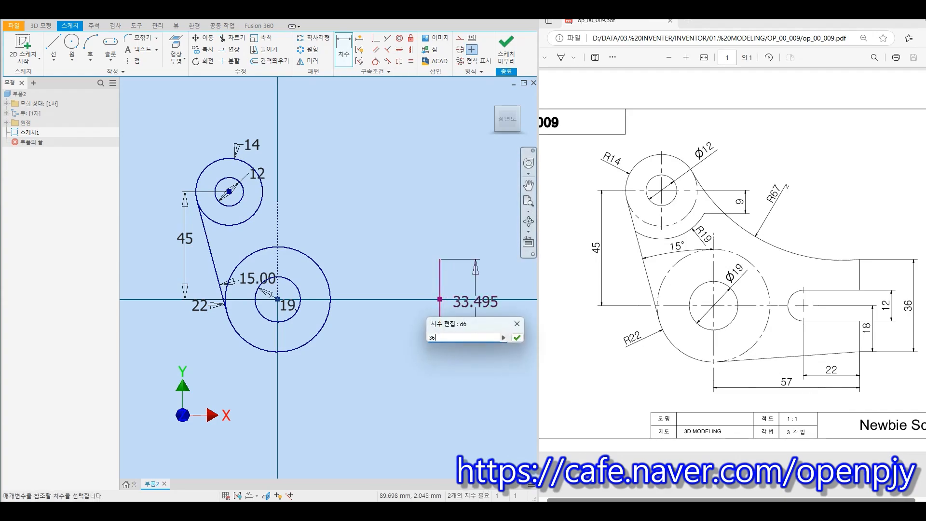
key(Return)
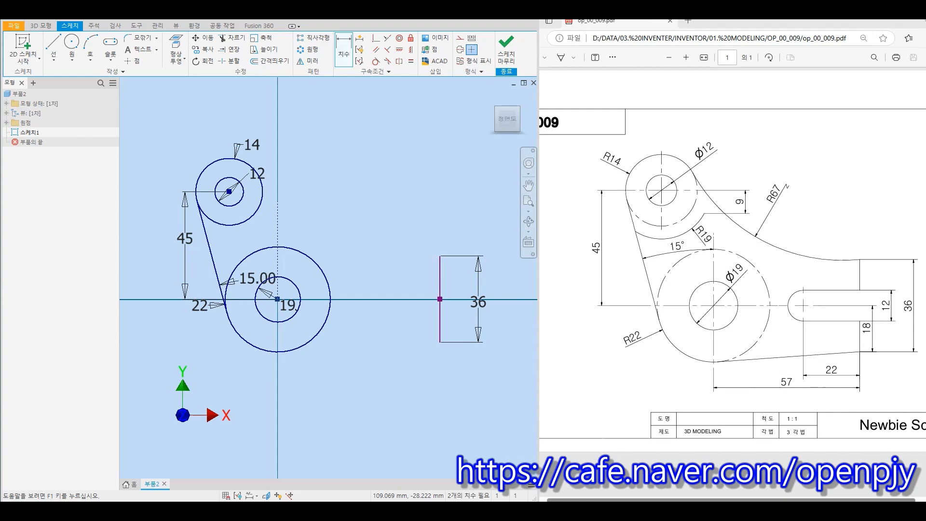
Dimension the horizontal distance from the R22 circle's centre to the vertical end line and set it to 57 mm
click(278, 299)
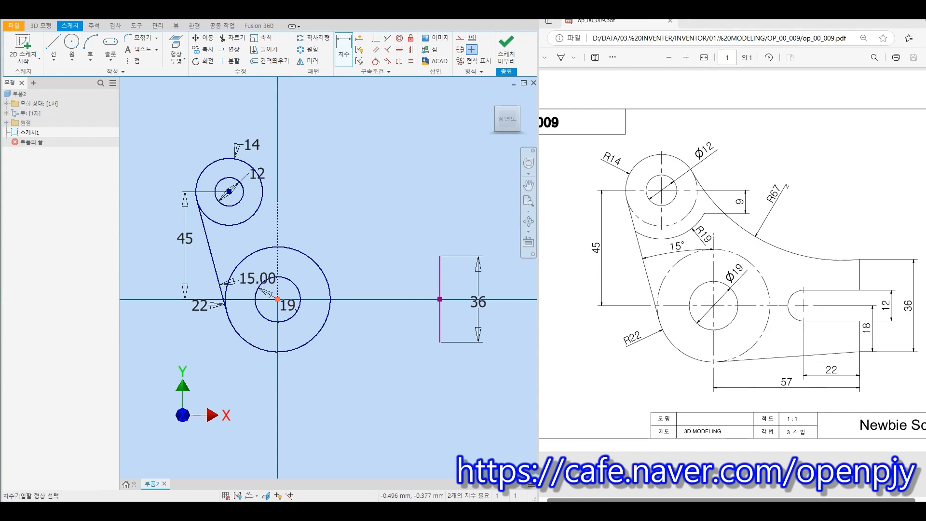
click(440, 278)
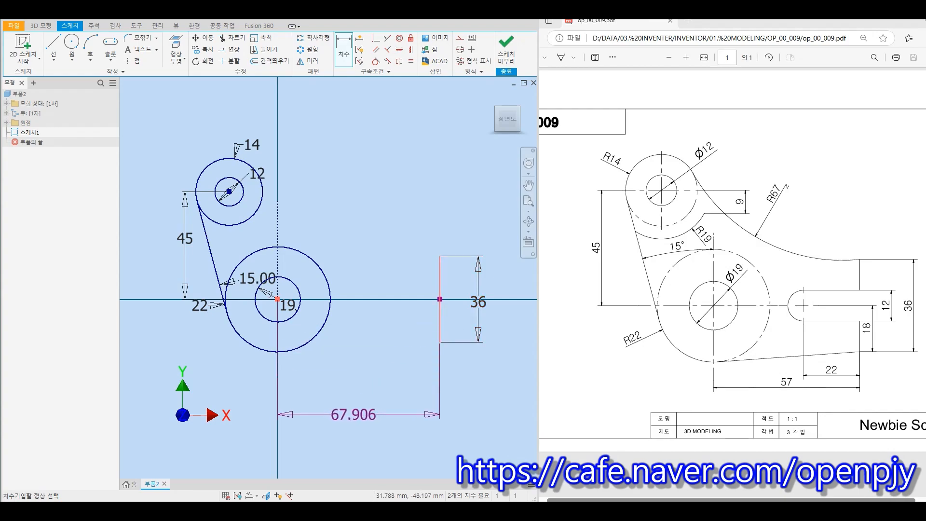
click(352, 415)
text(57)
key(Return)
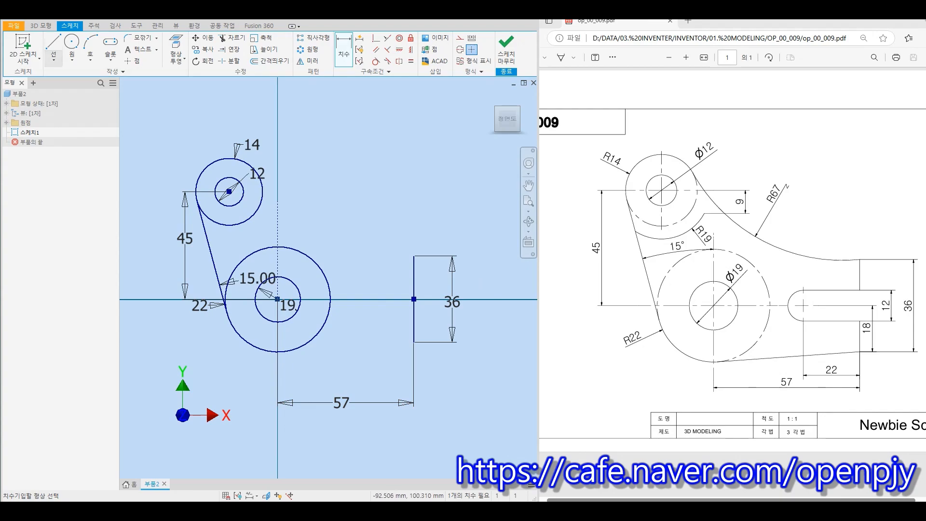
Draw a slightly sloping line from the lower end of the 36 mm line to a point beyond the underside of the R22 circle
click(53, 44)
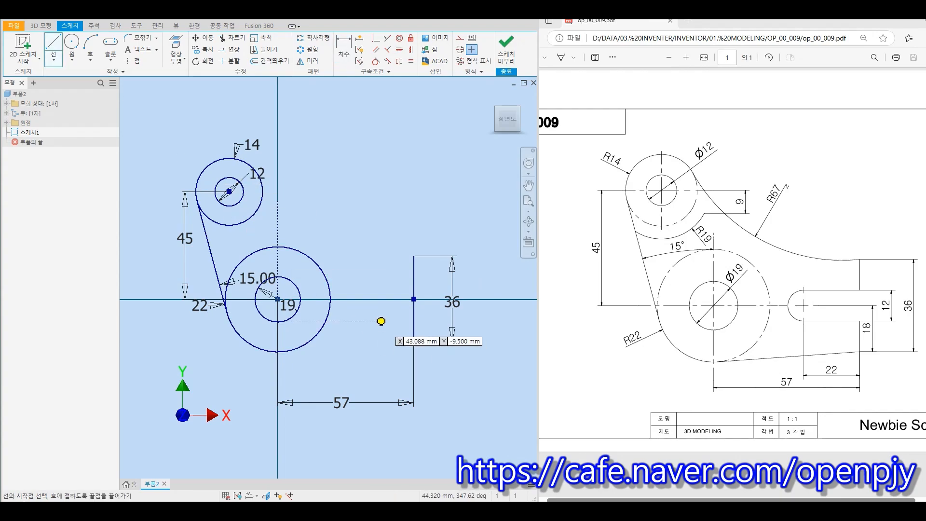
click(414, 341)
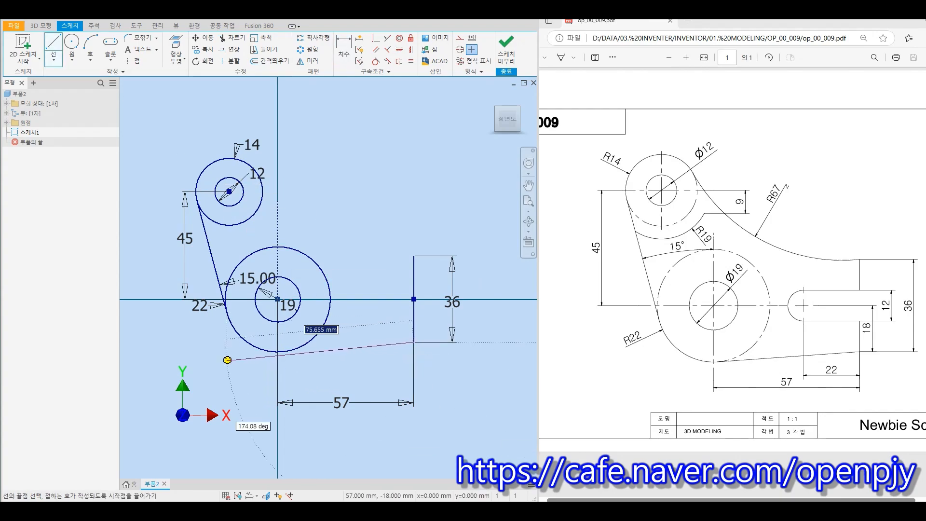
click(219, 359)
key(Escape)
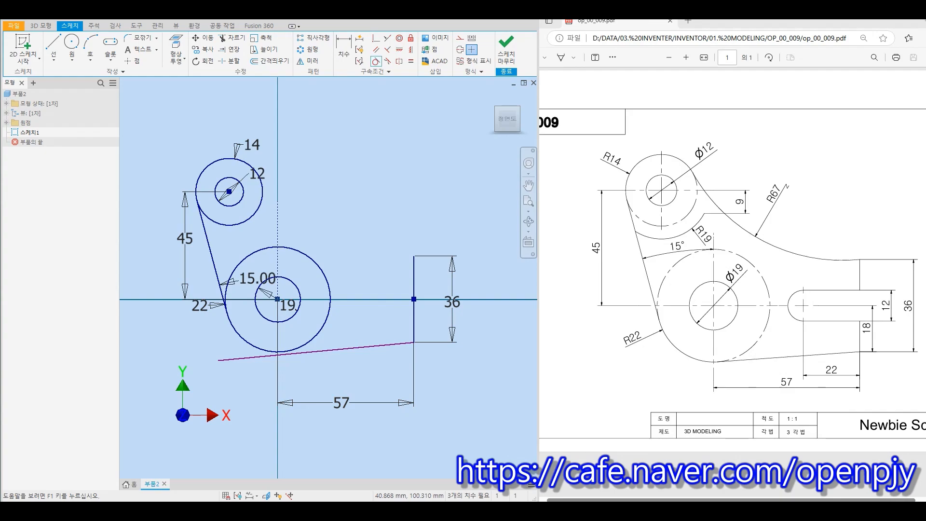
Make the sloping lower line tangent to the R22 circle
click(376, 61)
click(330, 293)
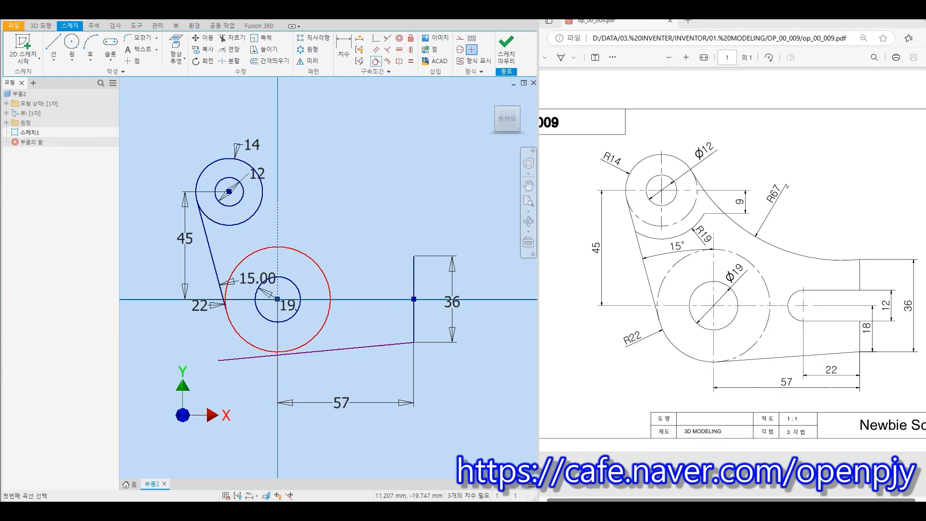
click(305, 352)
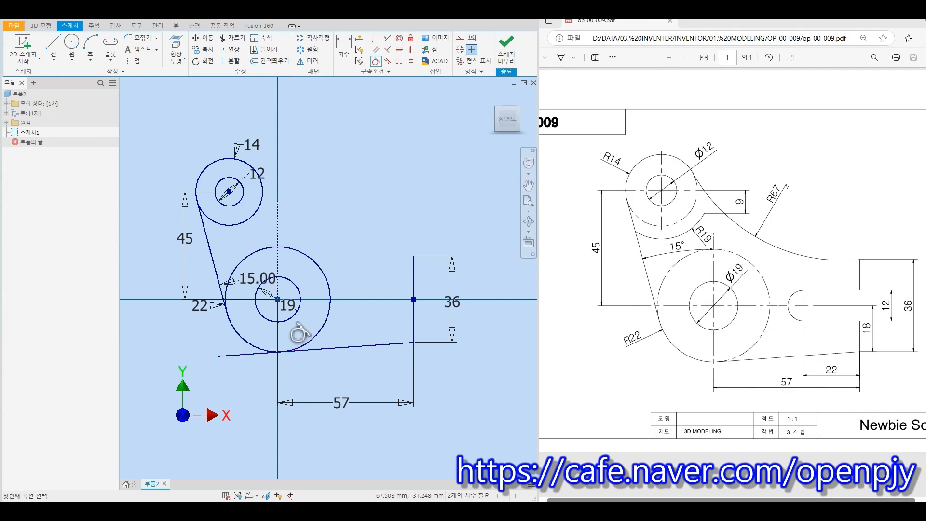
key(Escape)
Trim the excess end of the lower line back to its tangent point on the R22 circle
click(232, 38)
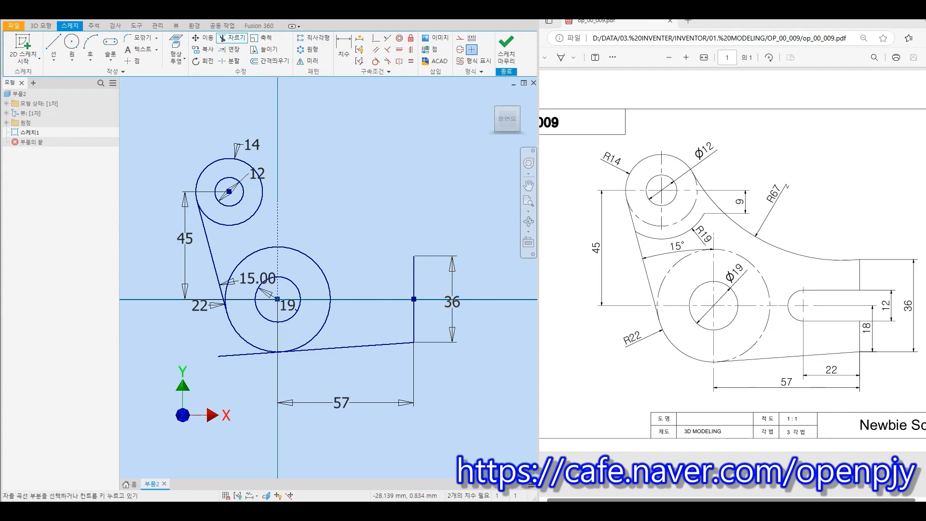
click(238, 355)
key(Escape)
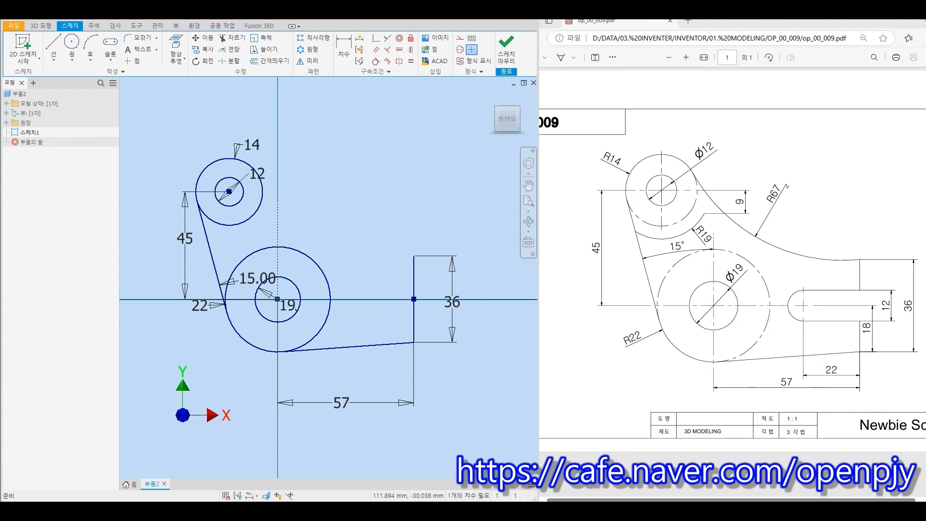
Draw a concave three-point arc with a chord of about 84 mm from the 36 mm line's upper end to above the R14 circle
key(a)
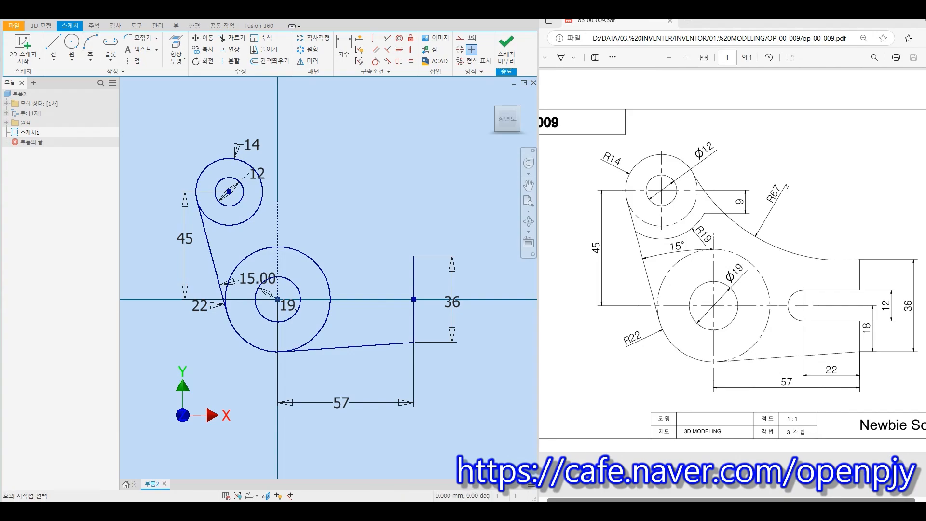
click(414, 256)
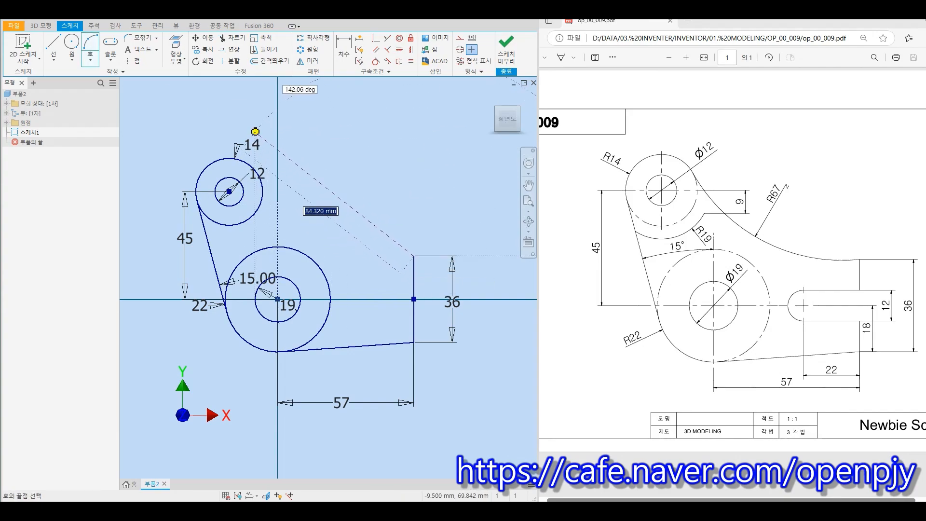
click(256, 131)
click(330, 231)
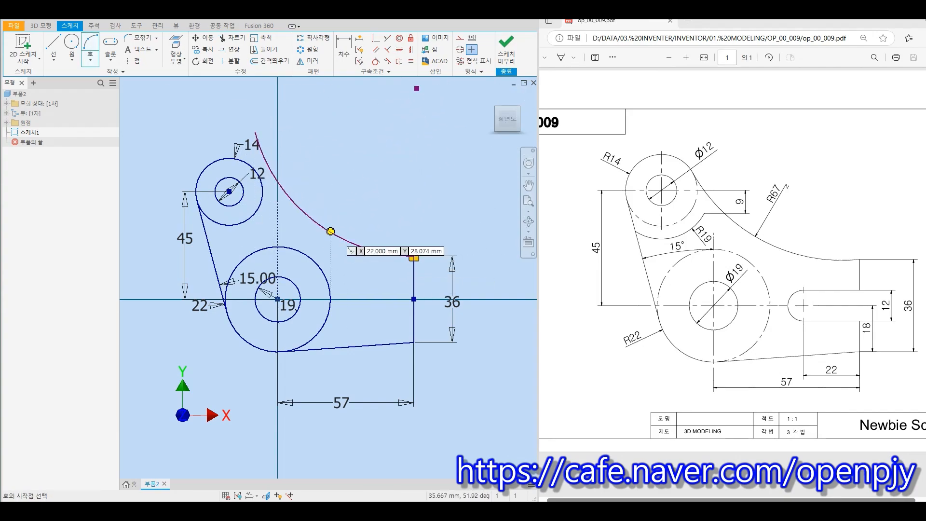
key(Escape)
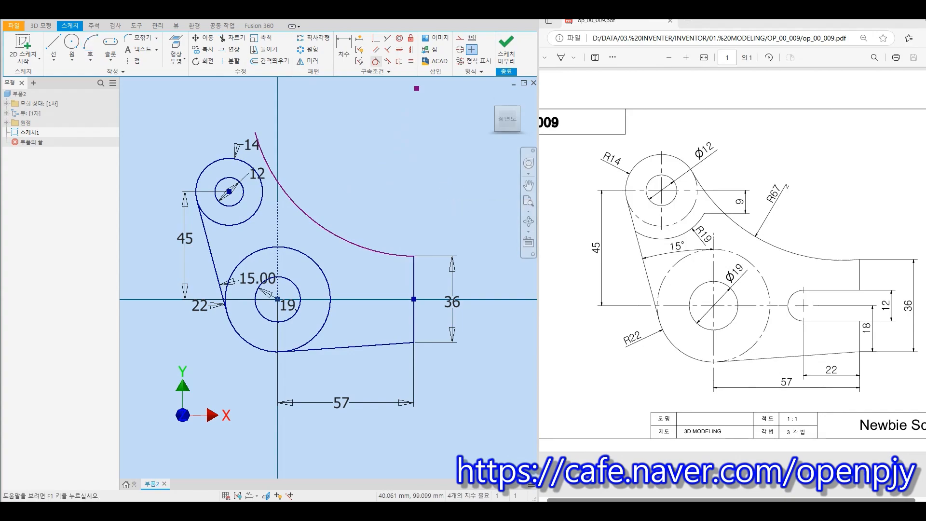
Make the concave arc tangent to the R14 circle and trim its excess end back to the tangent point
click(375, 61)
click(309, 218)
click(258, 170)
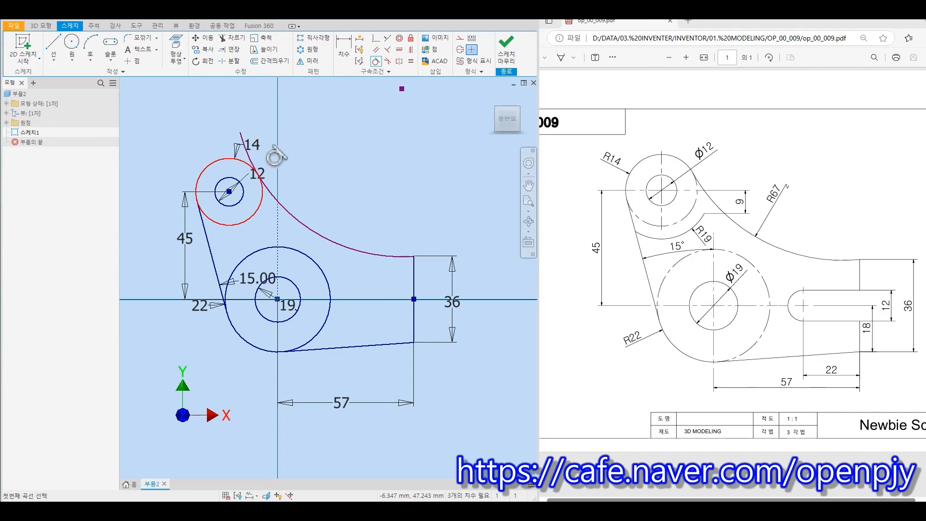
click(232, 37)
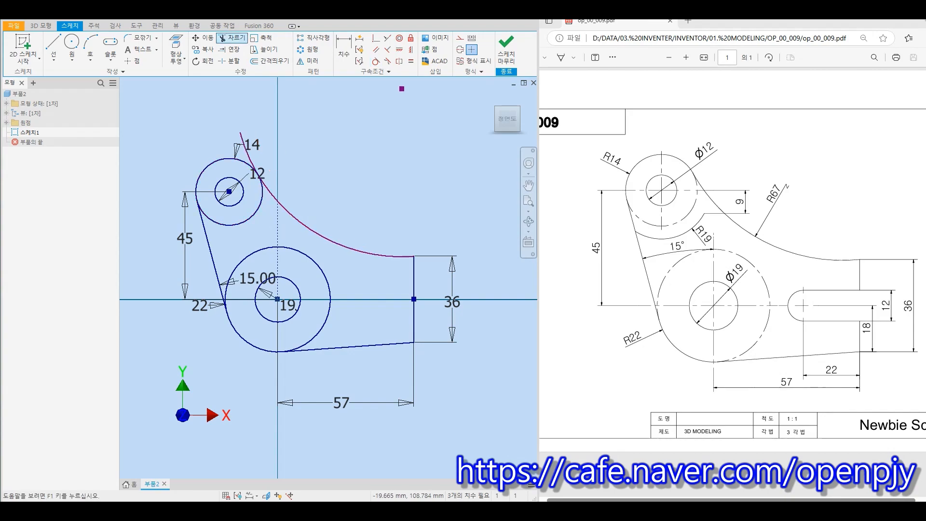
click(247, 148)
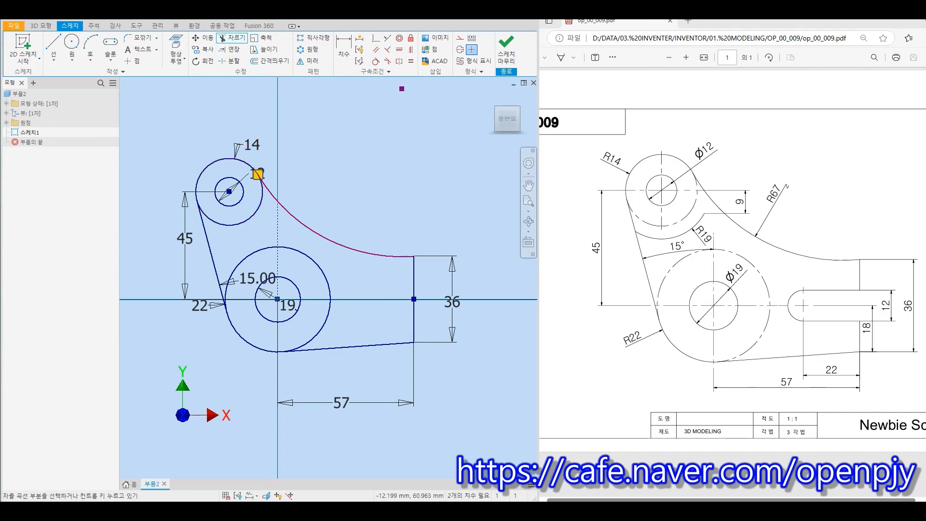
Dimension the concave arc with a radius of 67 mm
key(d)
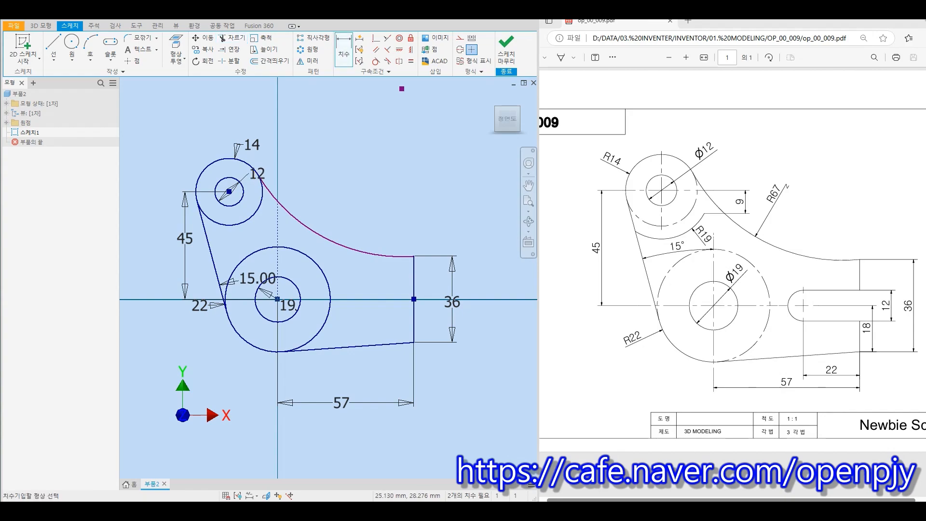
click(313, 230)
click(337, 212)
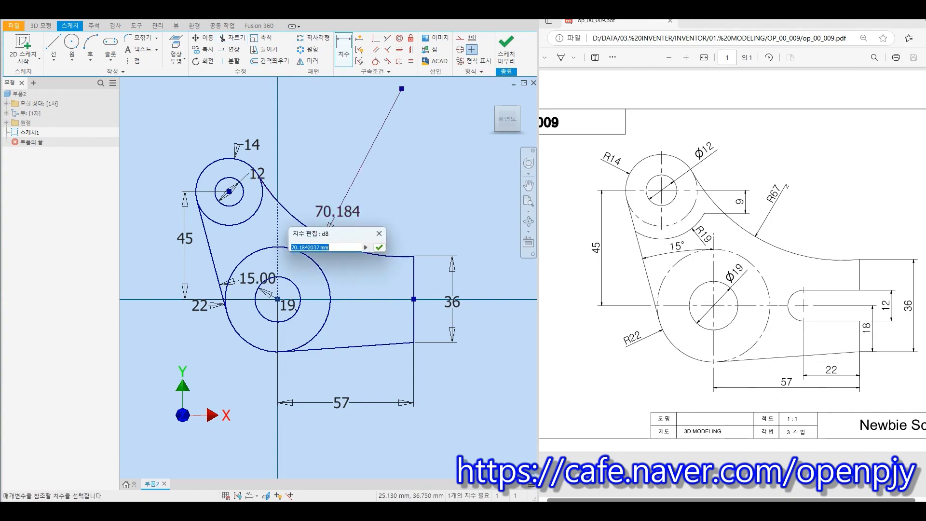
text(67)
key(Return)
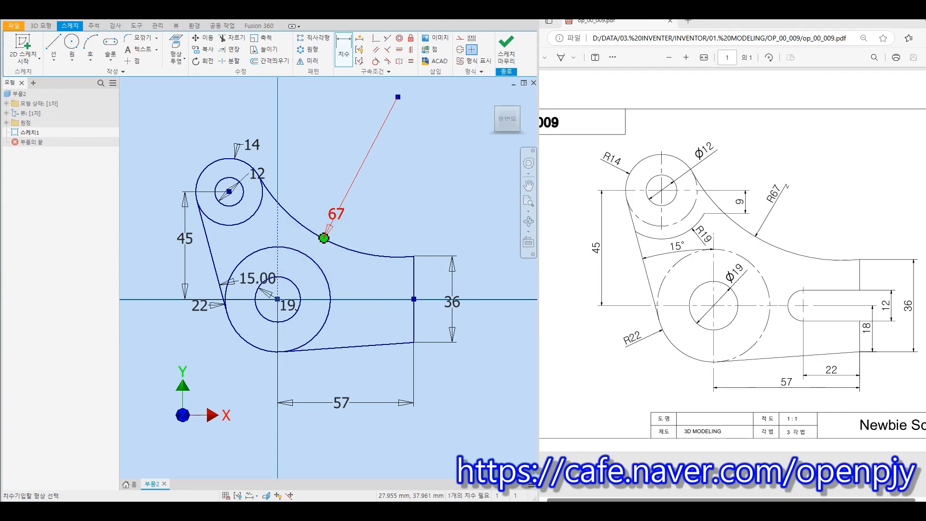
key(Escape)
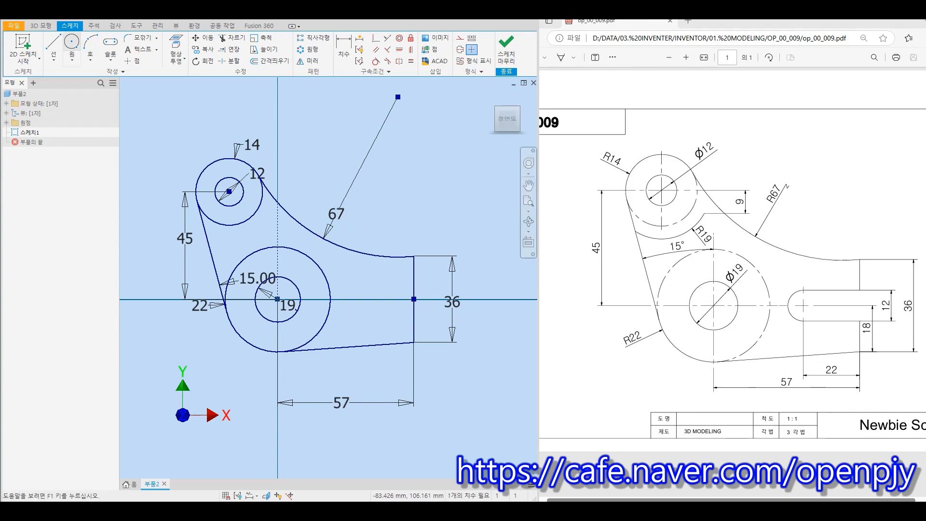
Draw a circle of about 19.5 mm radius concentric with the 12 mm hole
key(c)
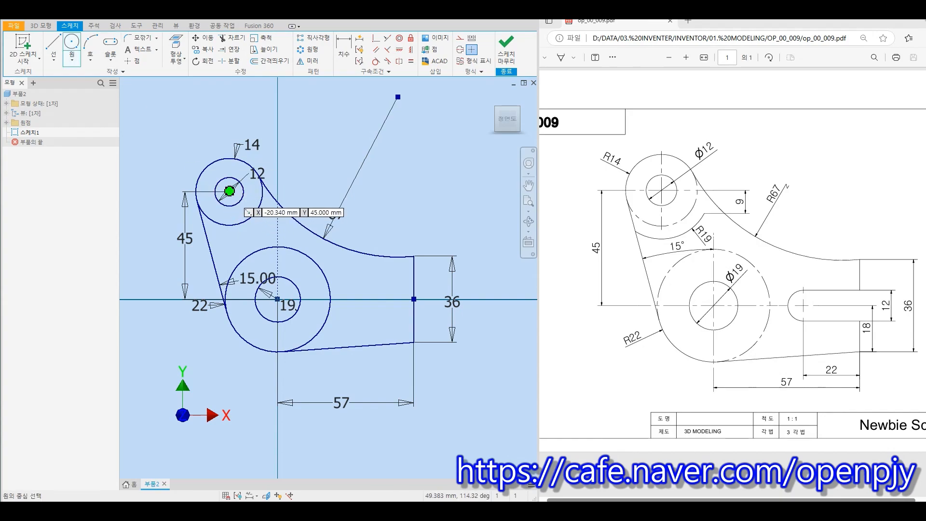
click(229, 192)
click(243, 234)
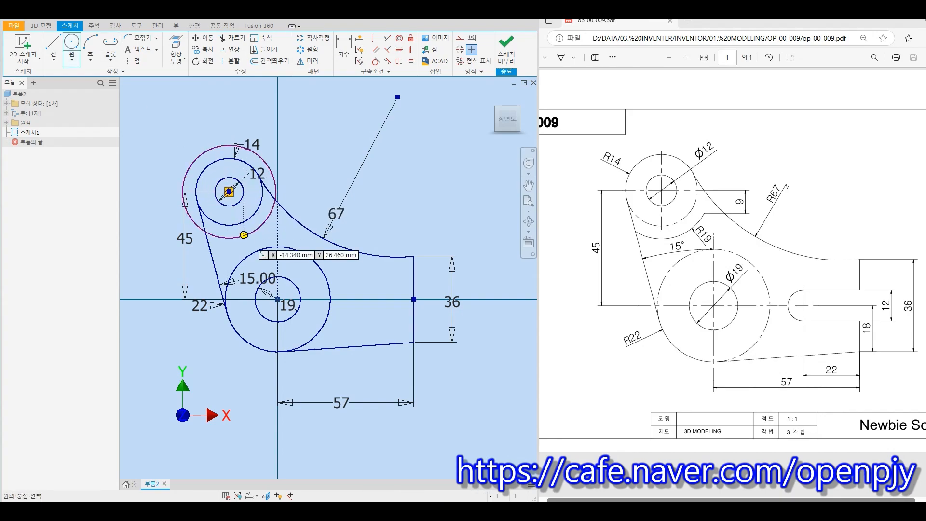
Draw a horizontal line about 6 mm below the 12 mm hole's centre, from inside the outer concentric circle across the R67 arc
scroll(291, 233, up, 3)
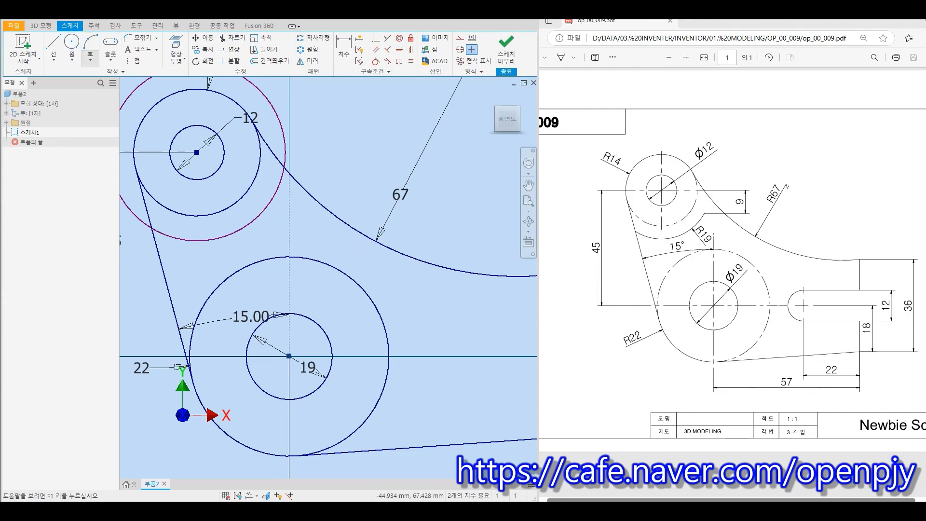
click(54, 48)
click(266, 179)
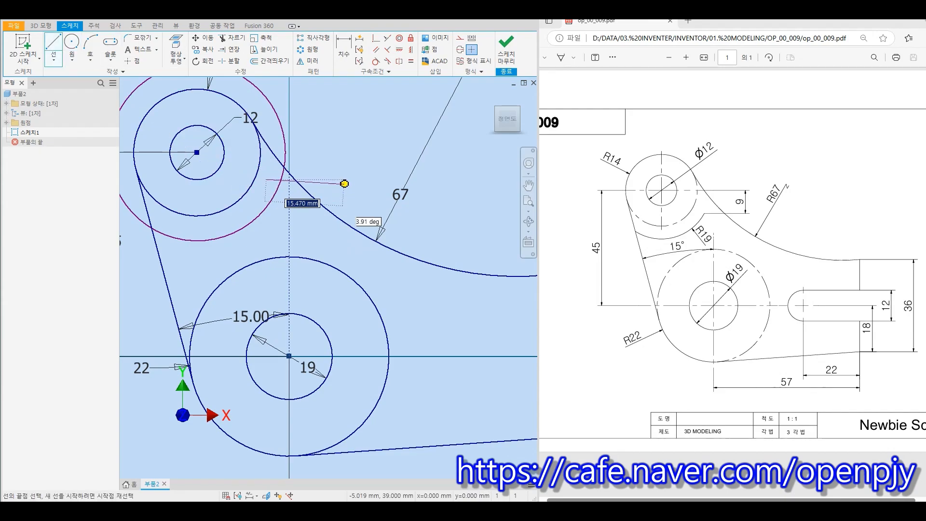
click(349, 179)
key(Escape)
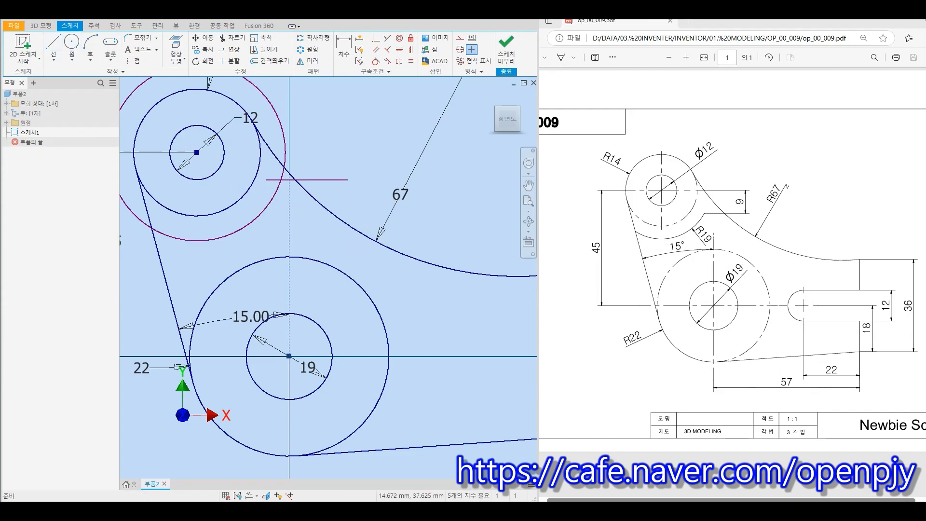
Trim the horizontal line between the outer concentric circle and the R67 arc, and trim that circle to its lower arc ending at the slanted line
middle_drag(342, 194, 430, 224)
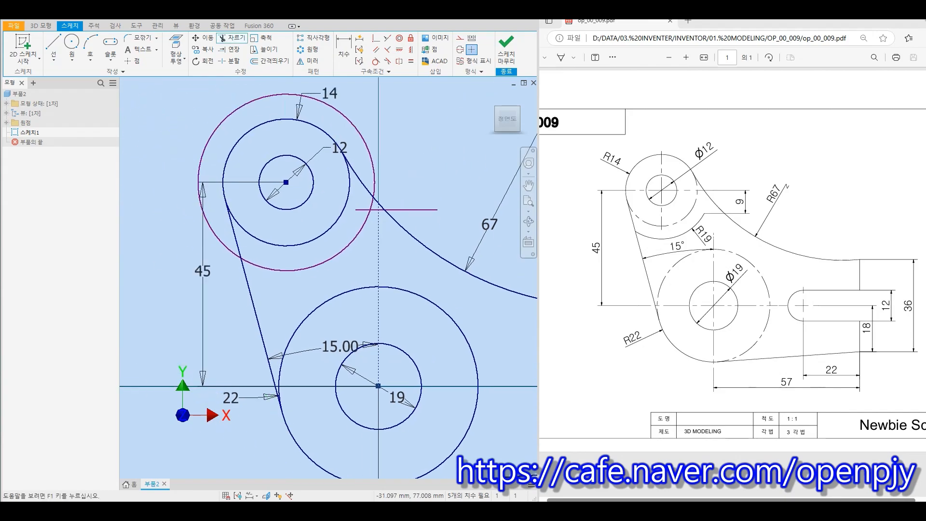
click(231, 37)
click(400, 209)
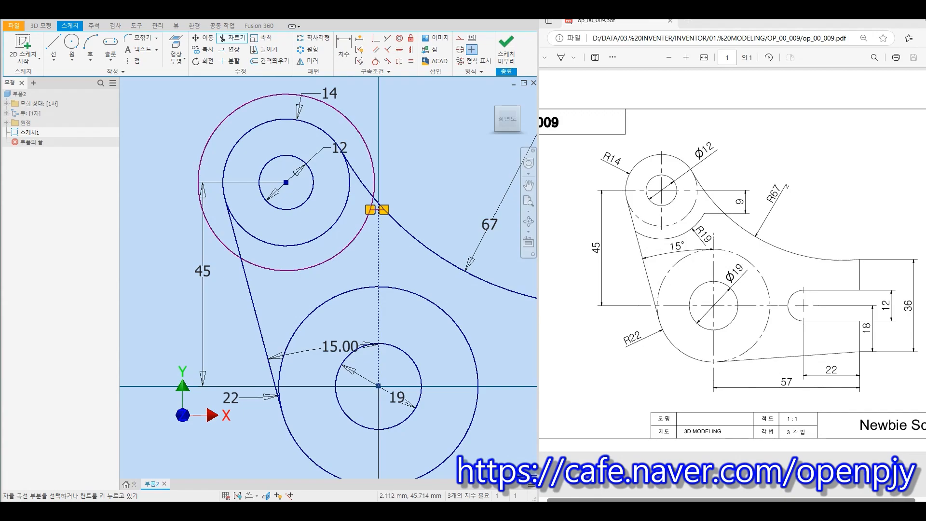
click(373, 176)
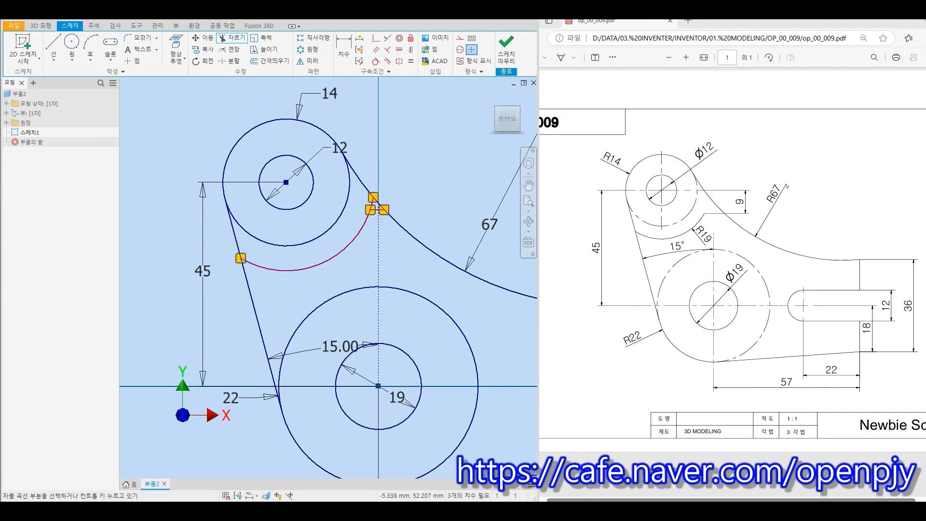
scroll(368, 202, up, 3)
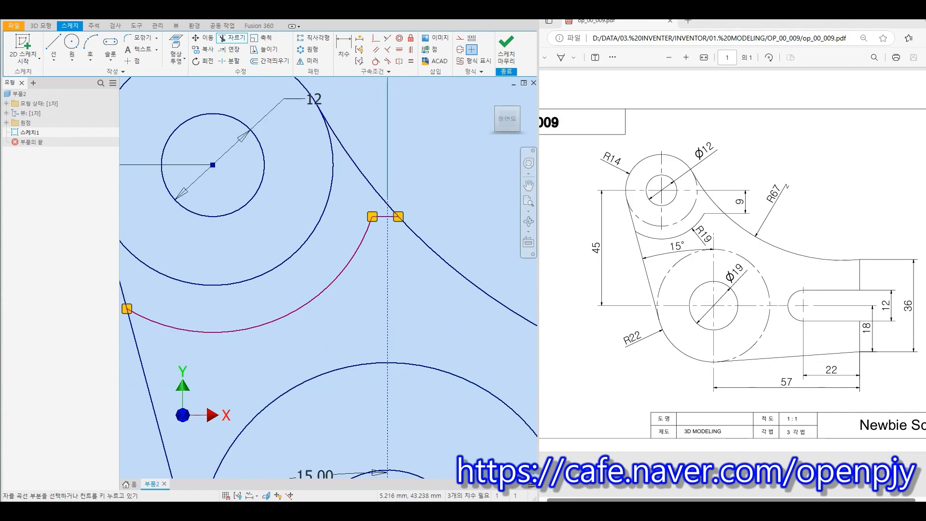
scroll(435, 198, down, 3)
key(Escape)
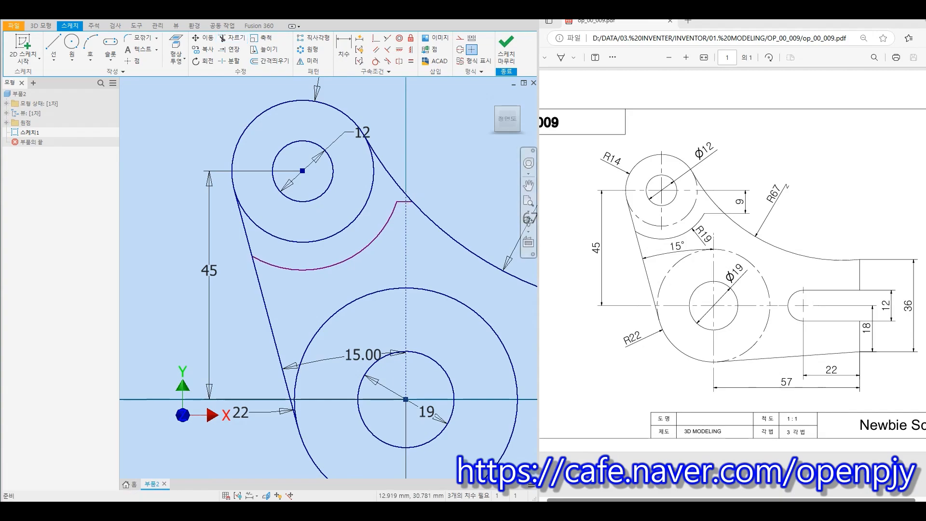
Dimension the trimmed lower arc around the 12 mm hole with a radius of 19 mm
key(d)
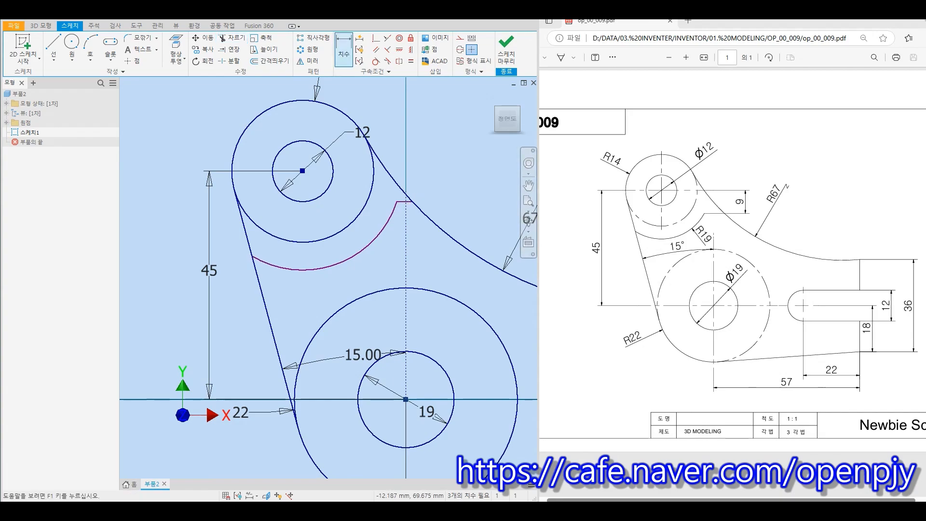
click(376, 235)
click(378, 260)
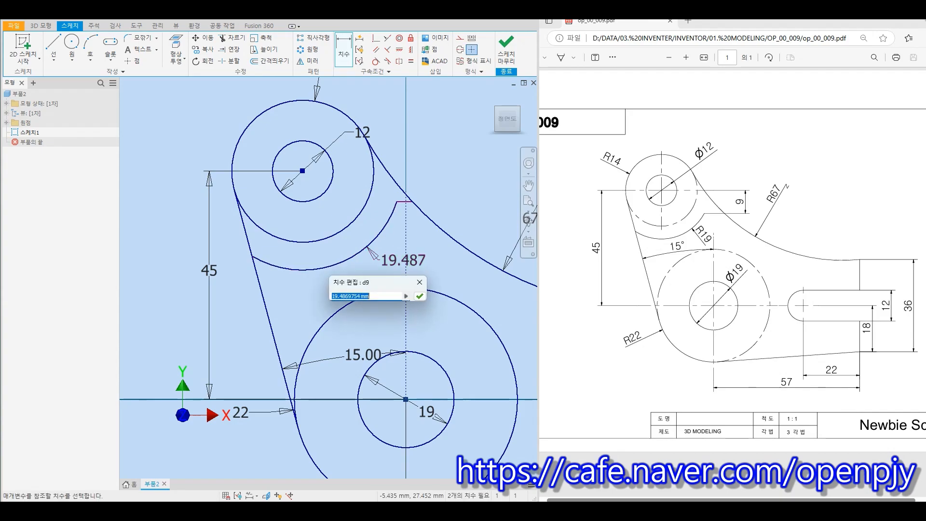
text(19)
key(Return)
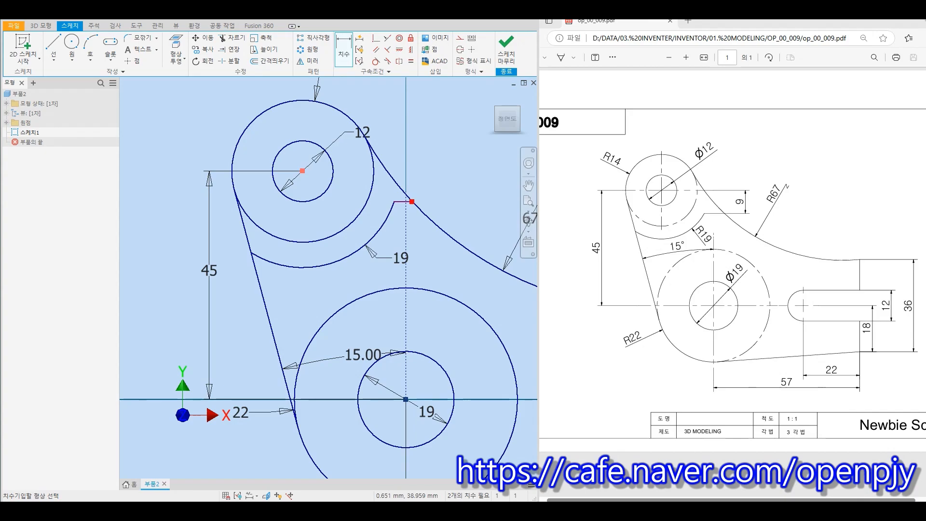
Dimension the short horizontal line 9 mm below the centre of the 12 mm hole
click(404, 200)
click(454, 187)
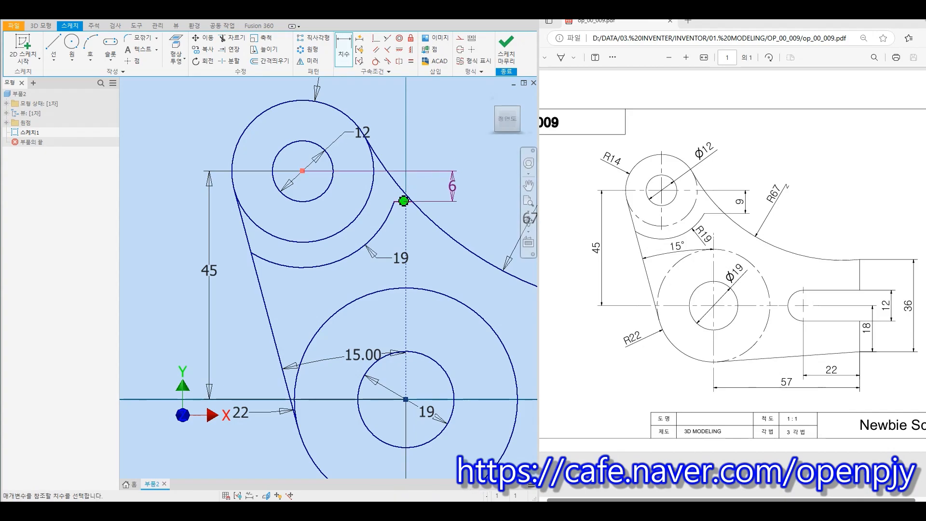
text(9)
key(Return)
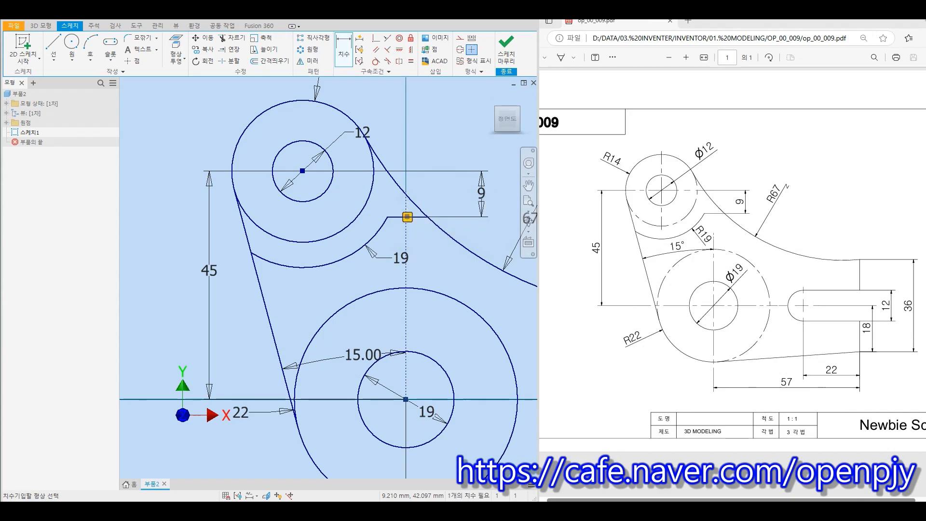
key(Escape)
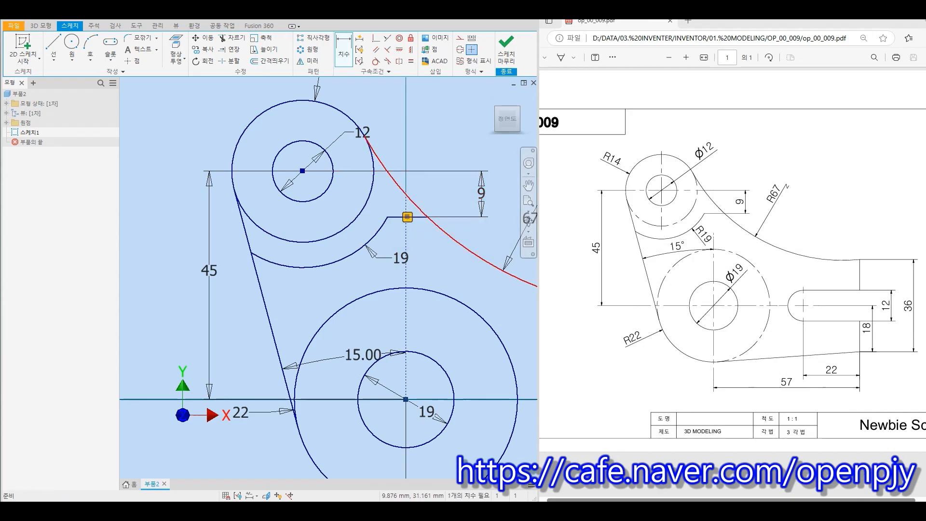
middle_drag(536, 247, 536, 248)
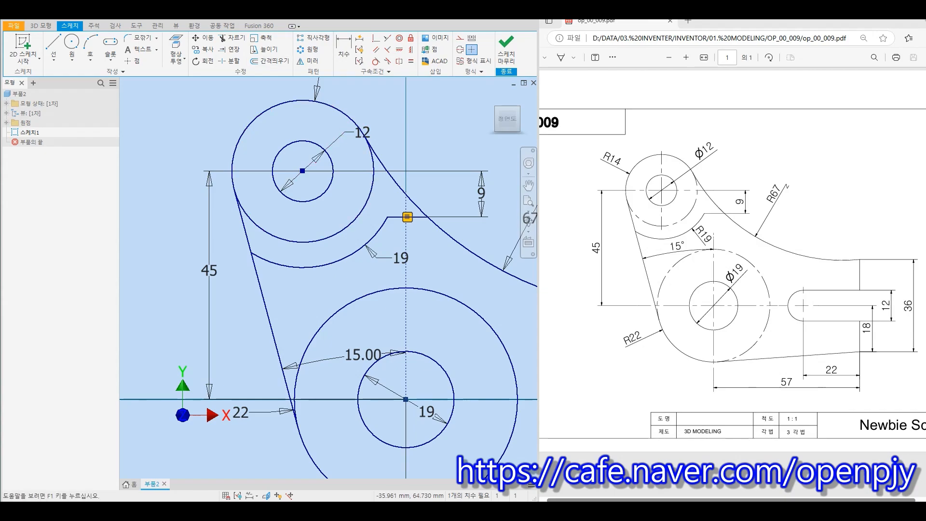
Split the R14 circle at its two tangent points and convert its inner arc to construction geometry
click(231, 61)
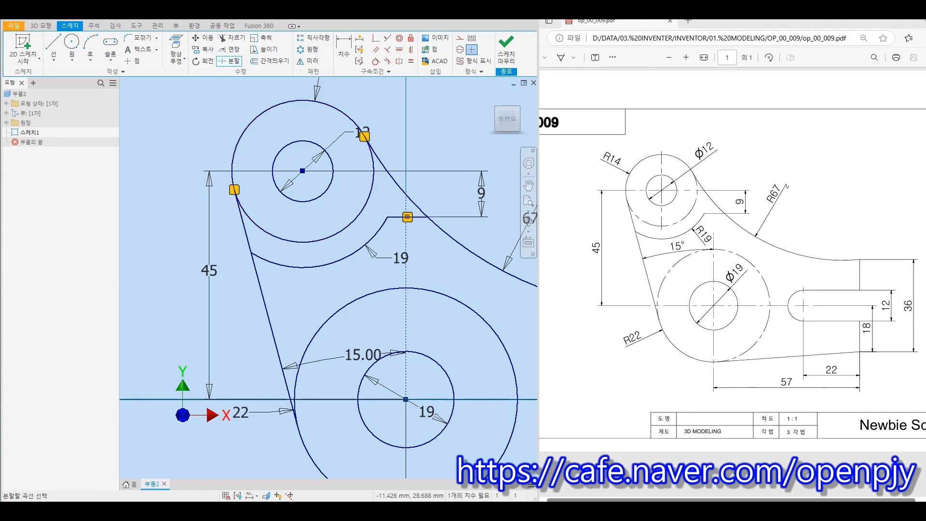
key(Escape)
drag(366, 215, 334, 207)
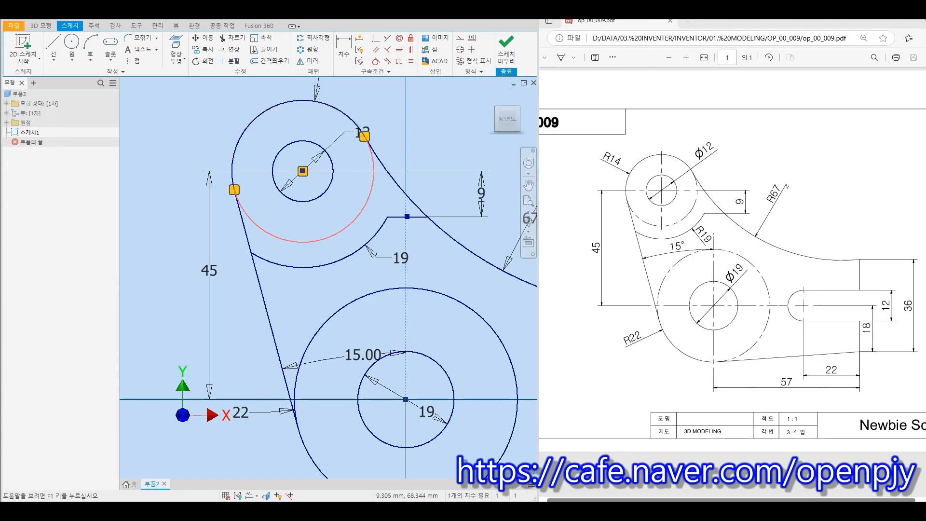
click(460, 37)
key(Escape)
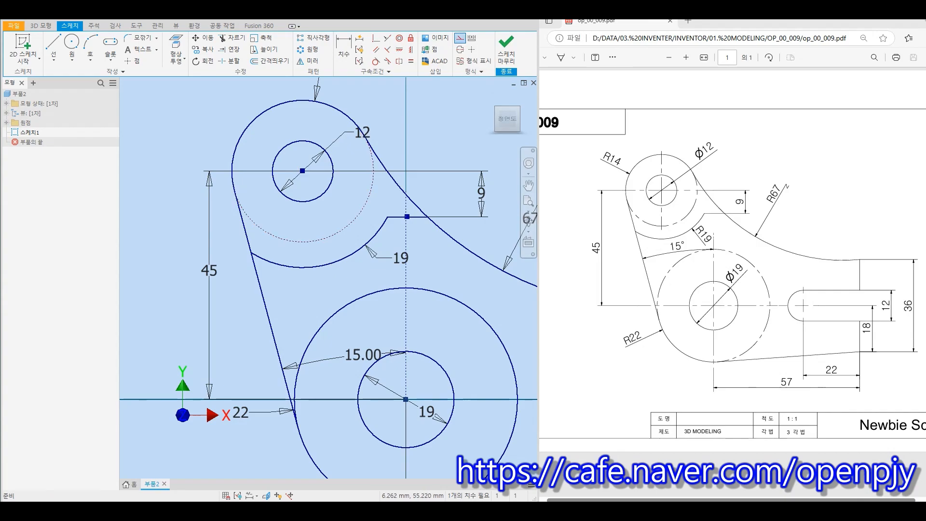
Split the R22 circle at its two tangent points and convert the arc inside the profile to construction geometry
middle_drag(444, 360, 357, 213)
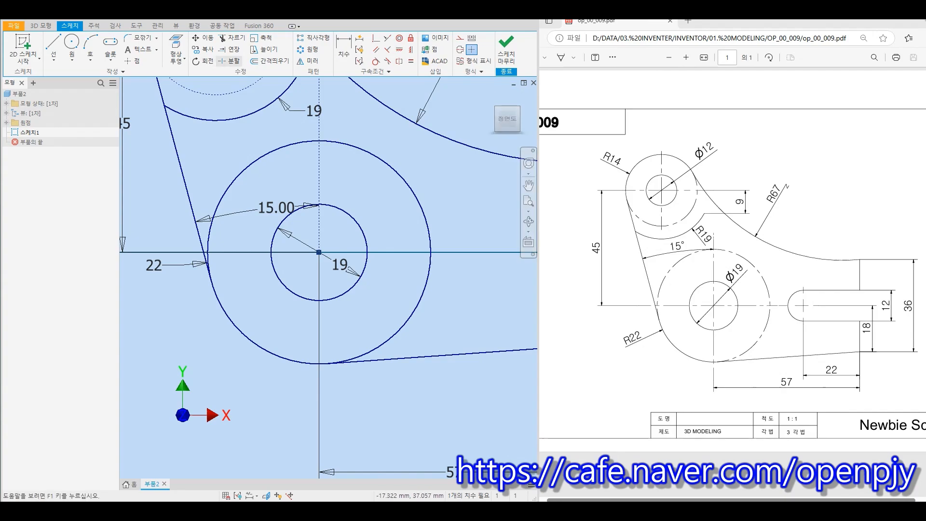
click(229, 60)
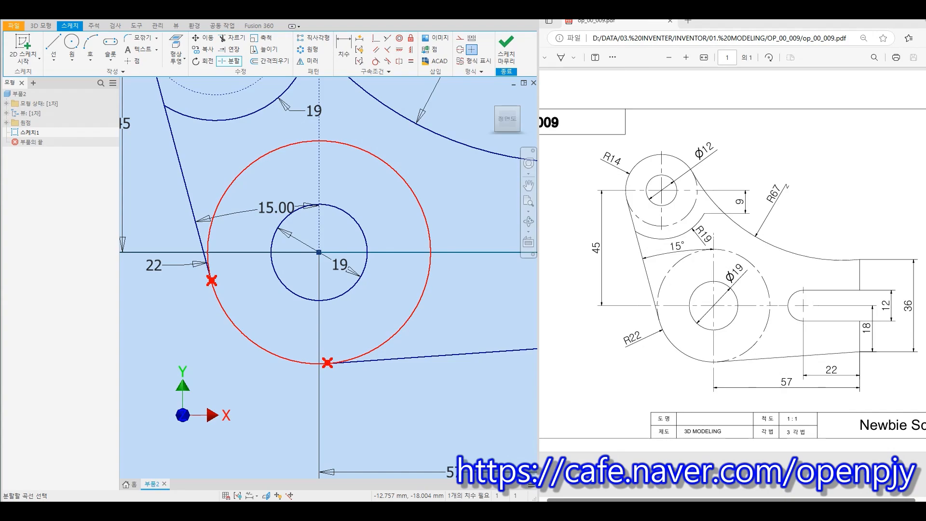
click(255, 344)
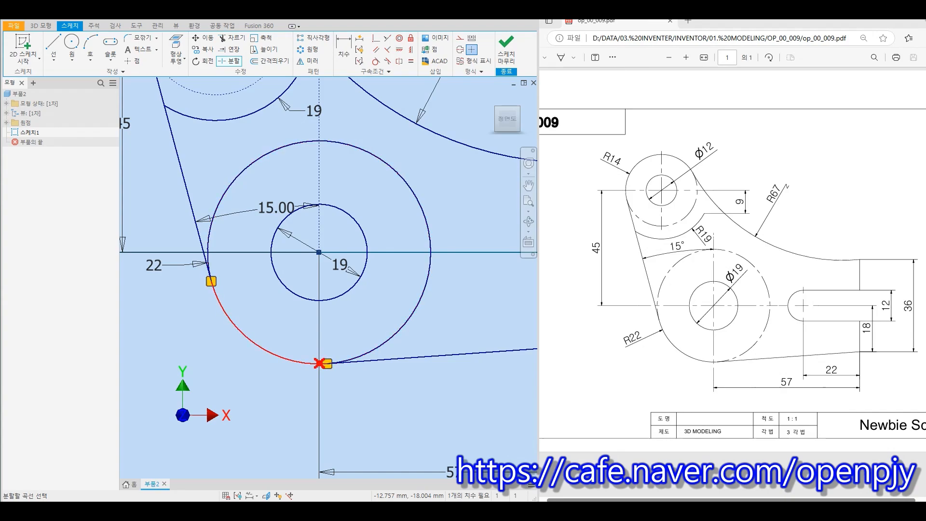
key(Escape)
drag(448, 317, 404, 259)
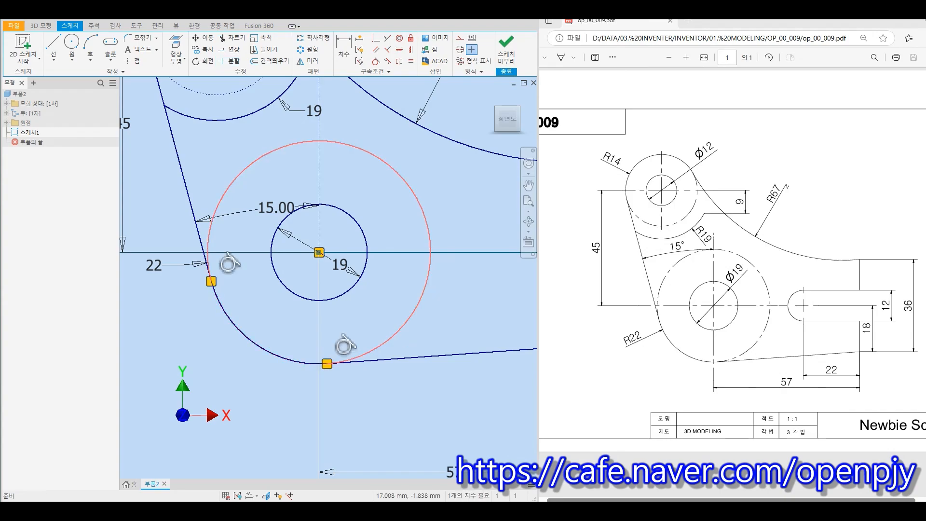
click(460, 38)
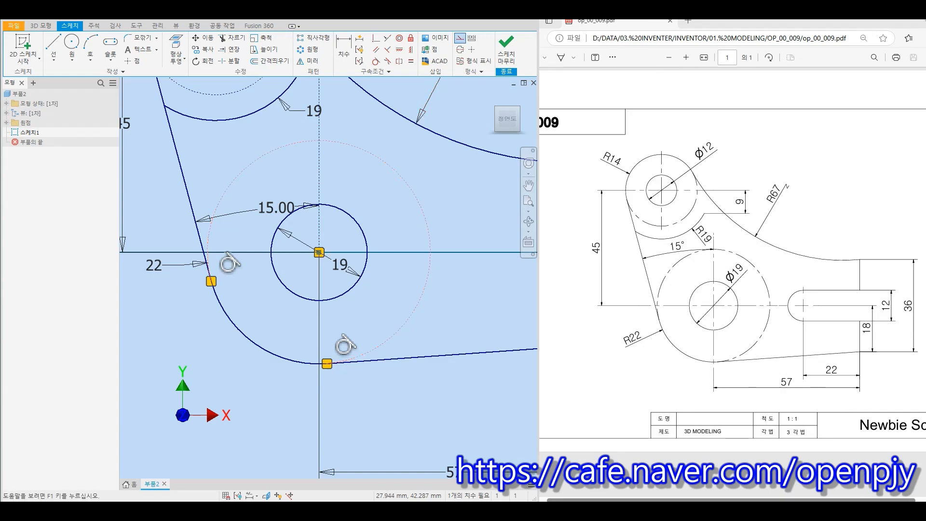
key(Escape)
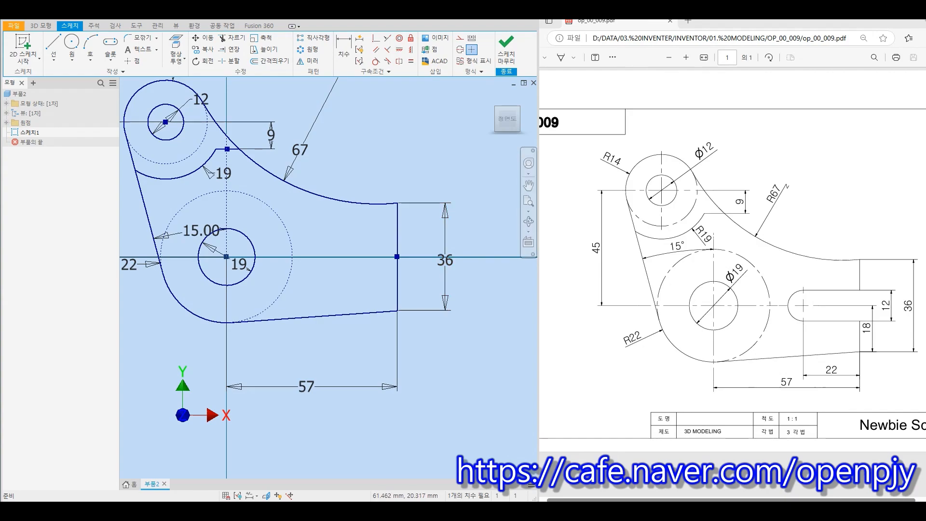
Draw a horizontal centre-to-centre slot on the 19 mm hole's axis across the right vertical edge, about 27.5 mm between centres and 12.6 mm wide
click(110, 57)
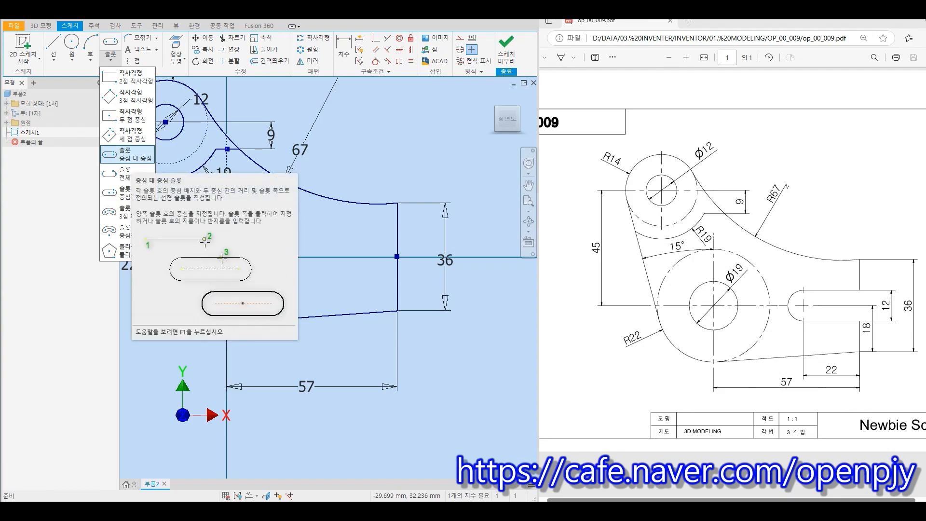
click(127, 155)
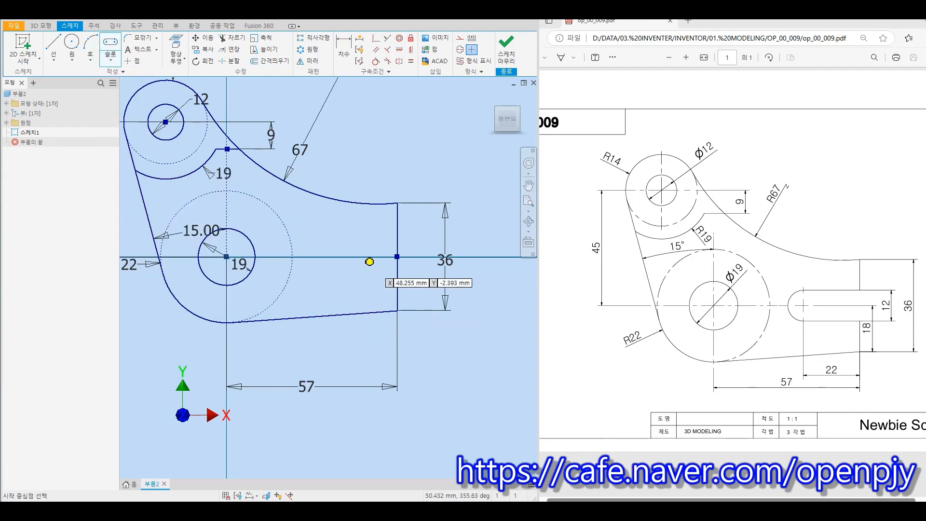
click(347, 256)
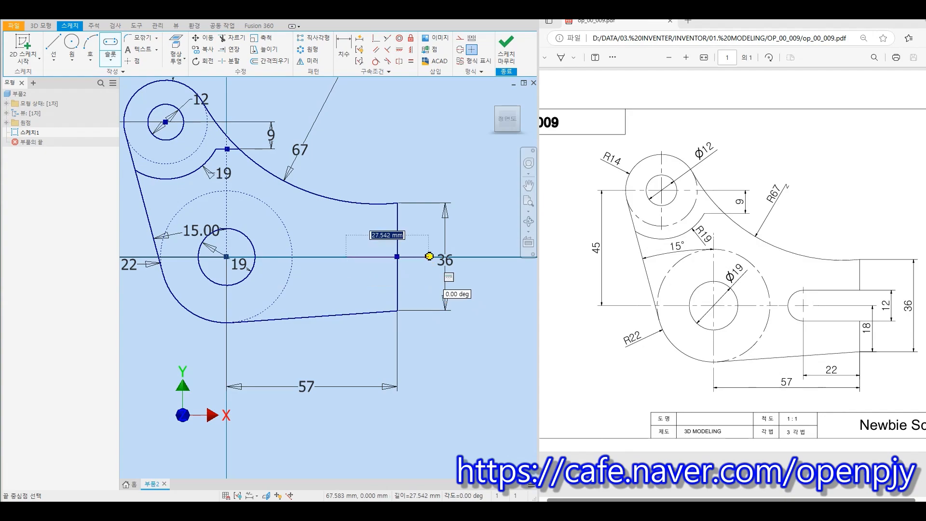
click(430, 257)
click(430, 237)
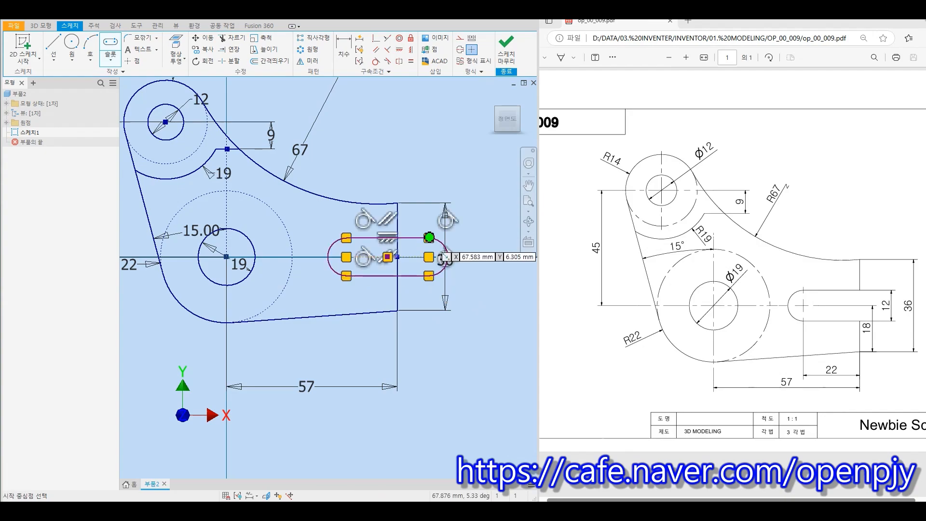
key(Escape)
Trim away the parts of the slot that extend beyond the profile's right vertical edge
scroll(423, 279, up, 3)
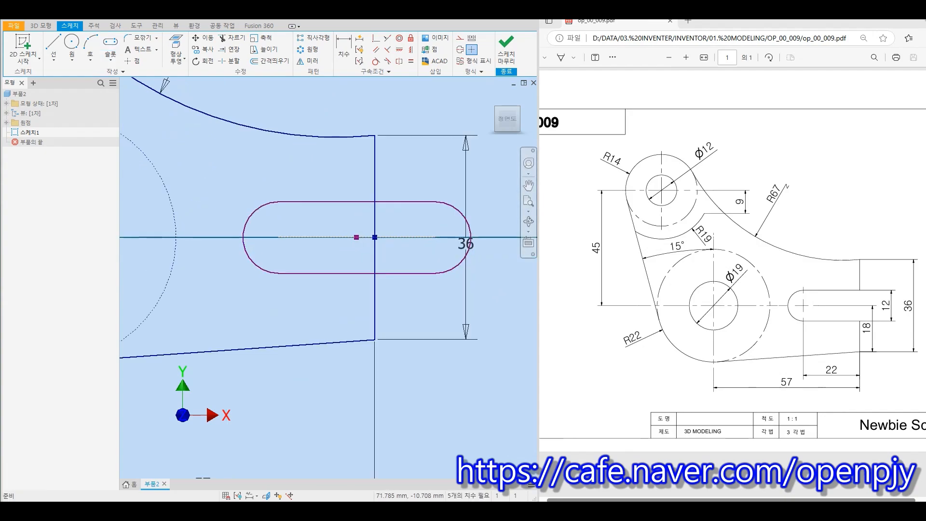
click(223, 38)
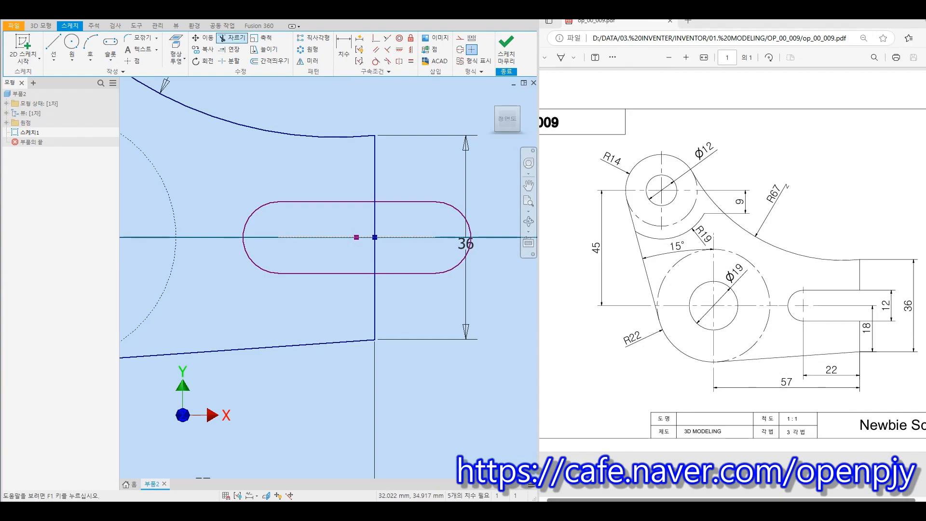
drag(393, 161, 403, 300)
drag(471, 275, 455, 254)
drag(471, 186, 441, 270)
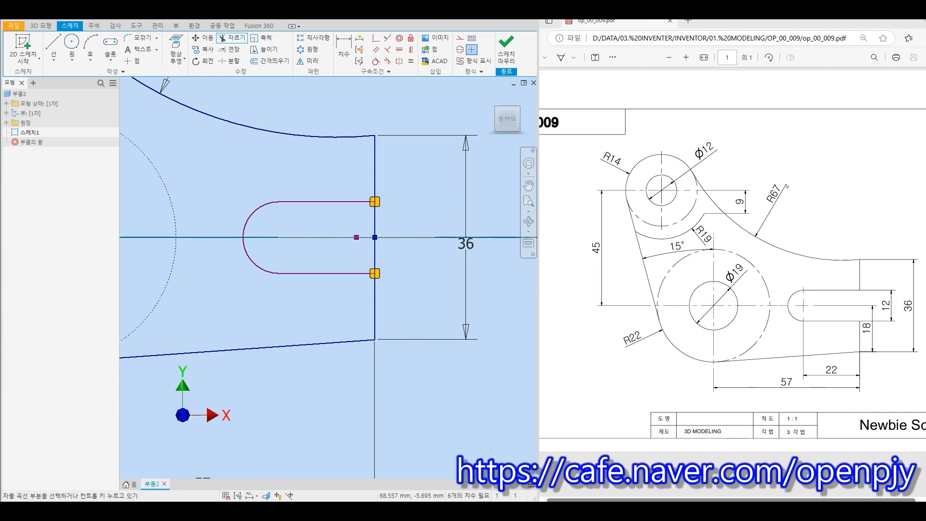
key(Escape)
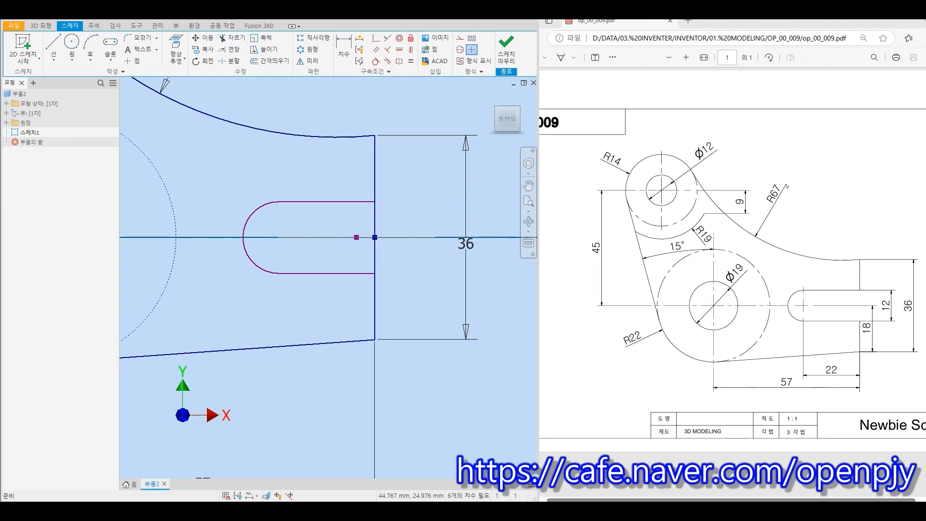
Split the right vertical edge where the slot meets it and delete the edge pieces across the slot opening
click(229, 62)
click(375, 237)
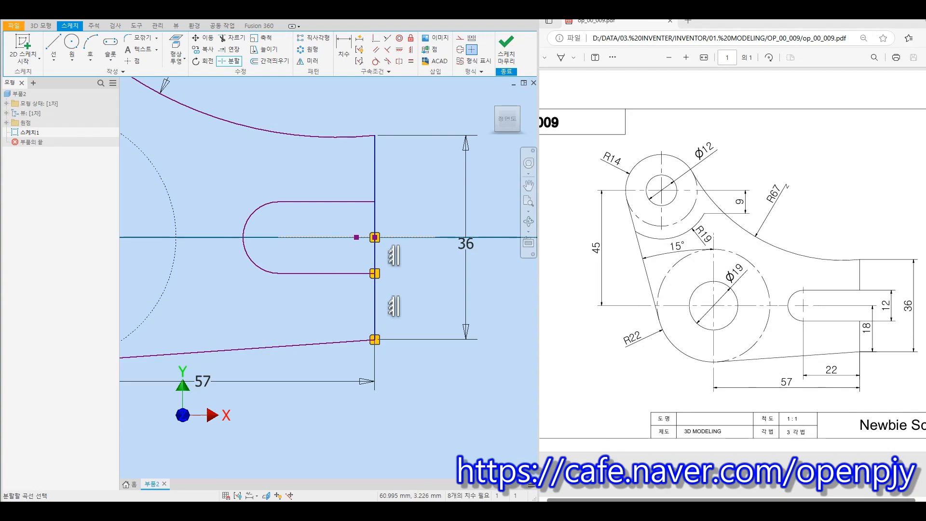
key(Escape)
drag(395, 220, 353, 213)
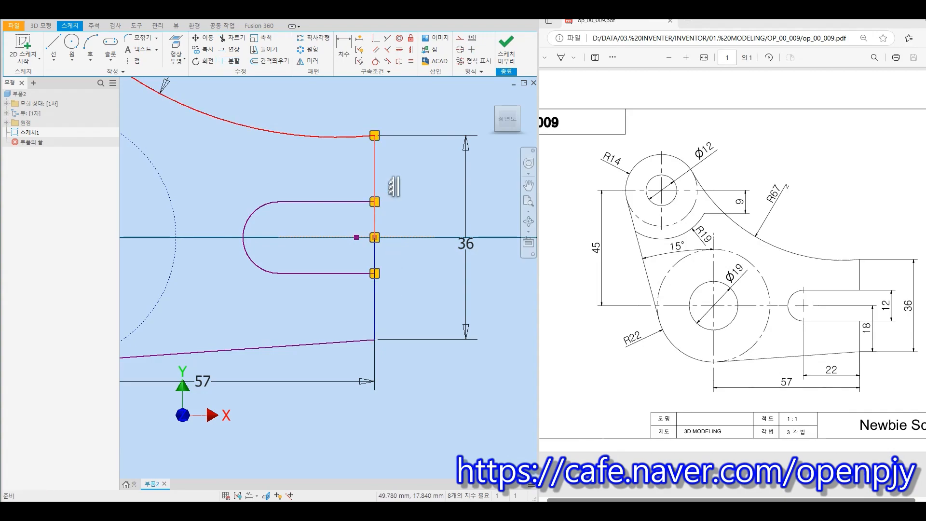
key(space)
click(375, 214)
key(Escape)
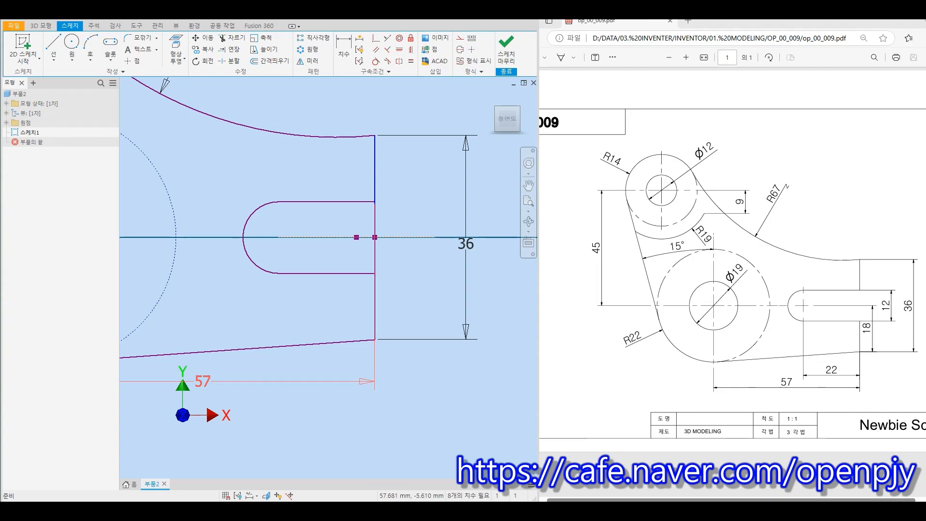
click(375, 259)
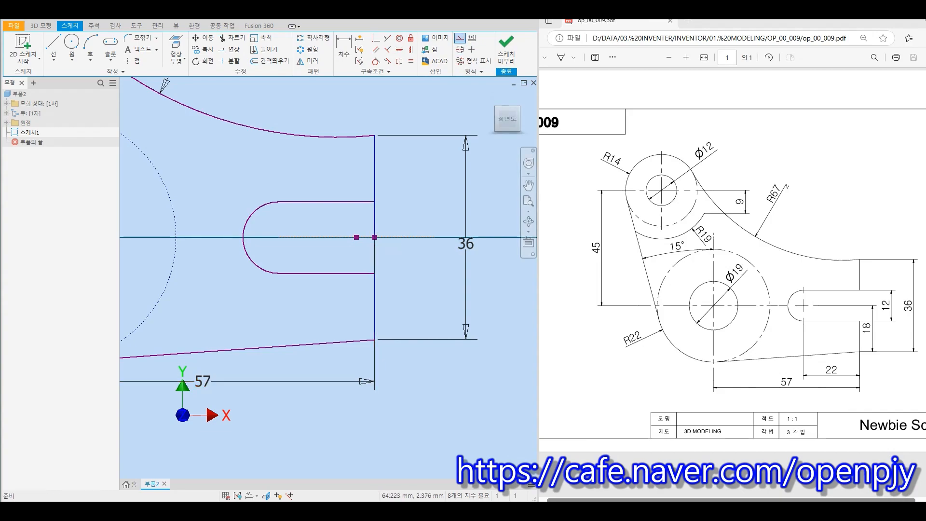
key(Delete)
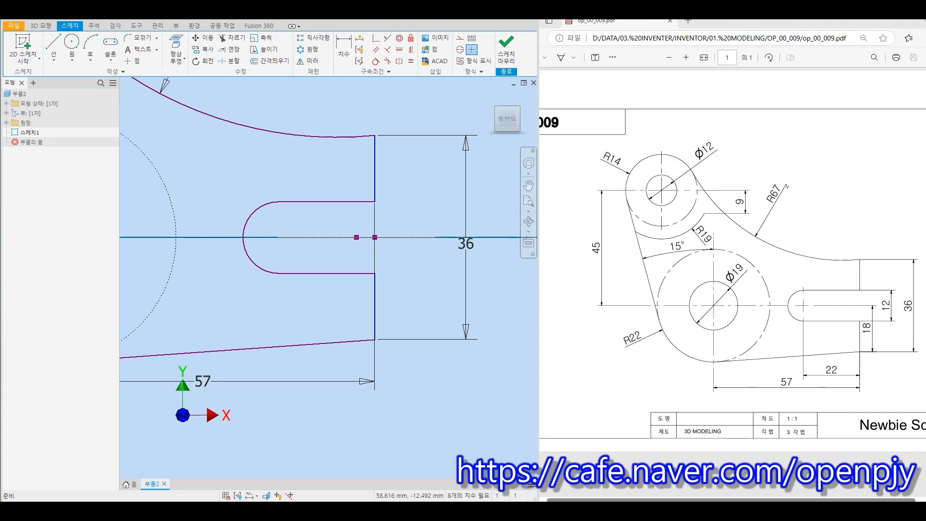
Dimension the slot's width between its two straight sides as 12 mm
scroll(405, 295, down, 3)
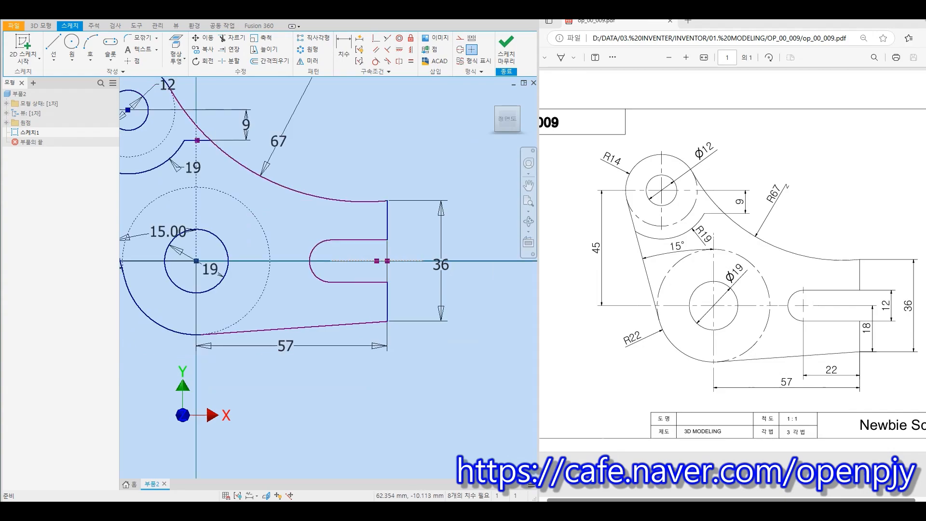
middle_drag(333, 305, 383, 302)
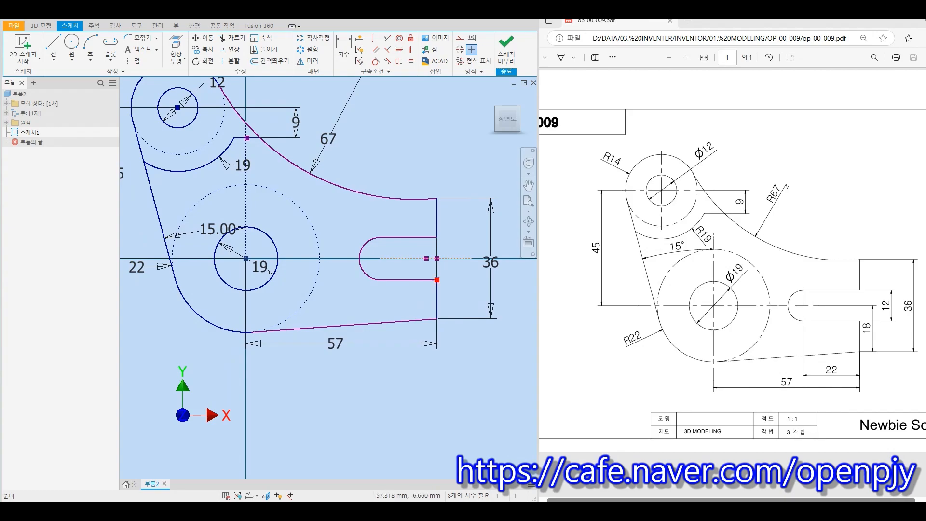
key(d)
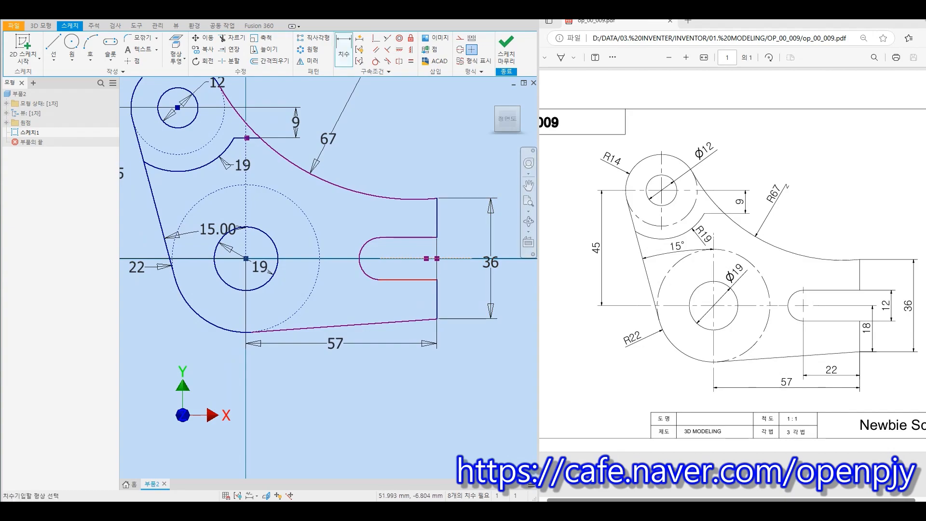
click(410, 279)
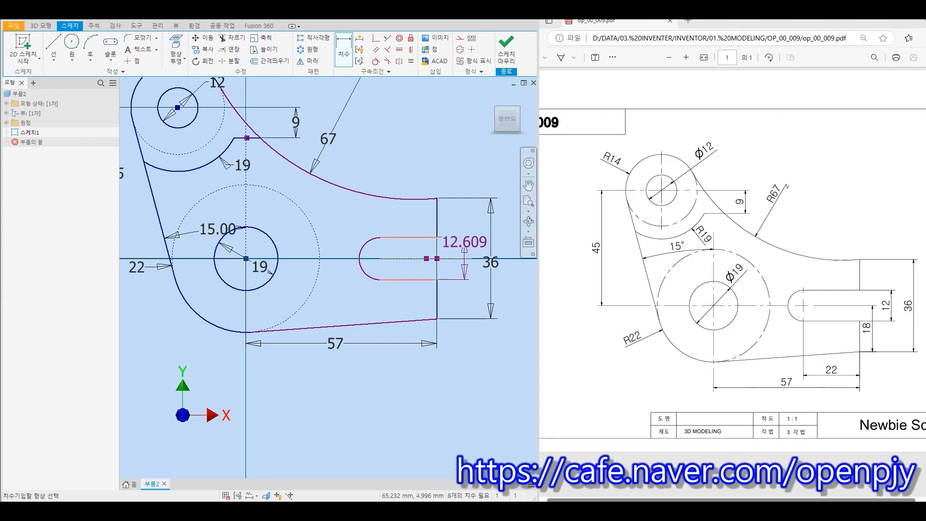
click(465, 251)
text(12)
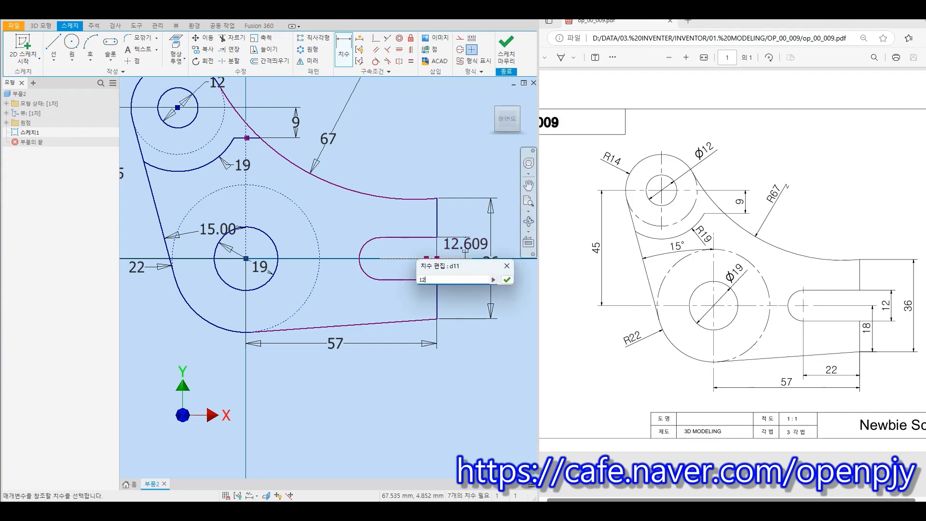
key(Return)
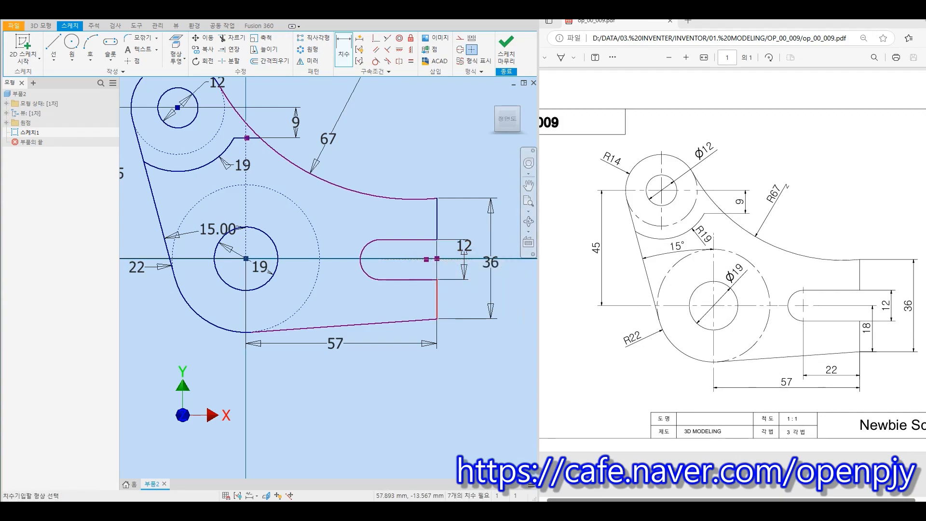
Dimension the slot's arc centre 22 mm from the right vertical edge
click(437, 298)
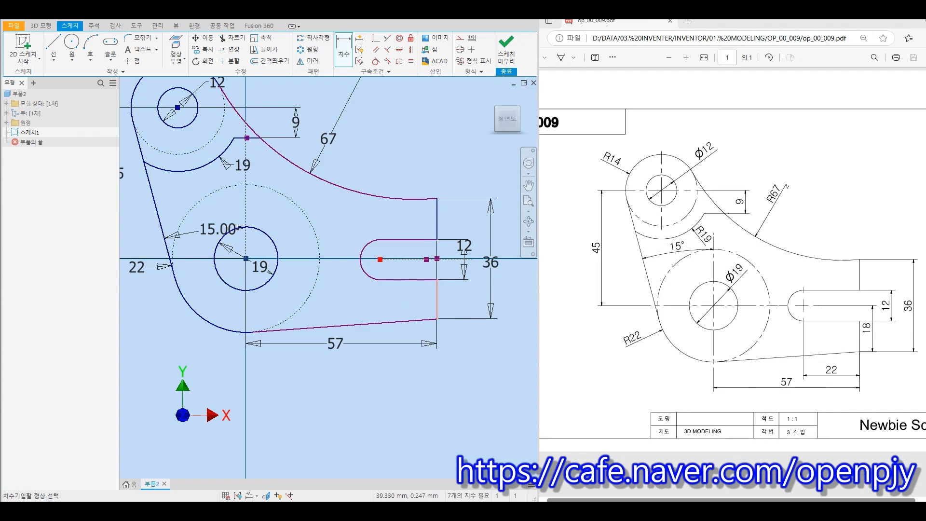
click(381, 260)
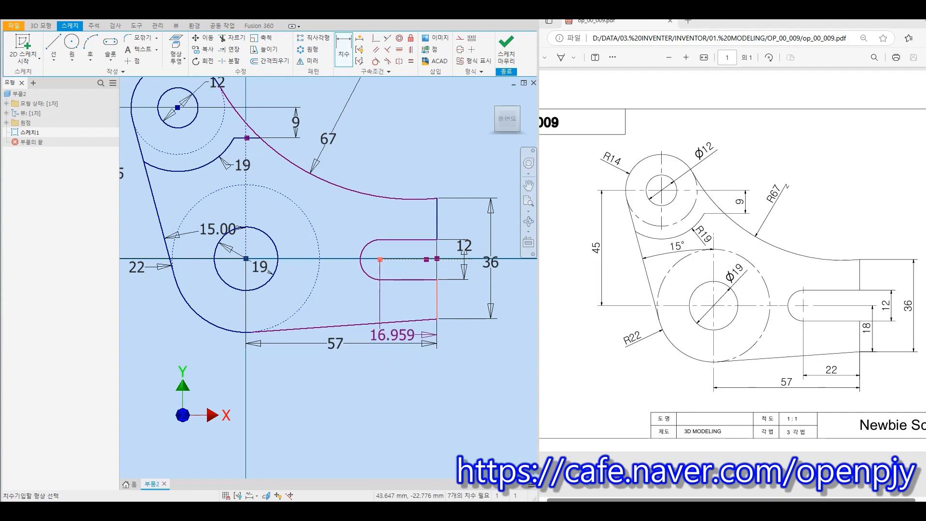
click(380, 340)
text(22)
key(Return)
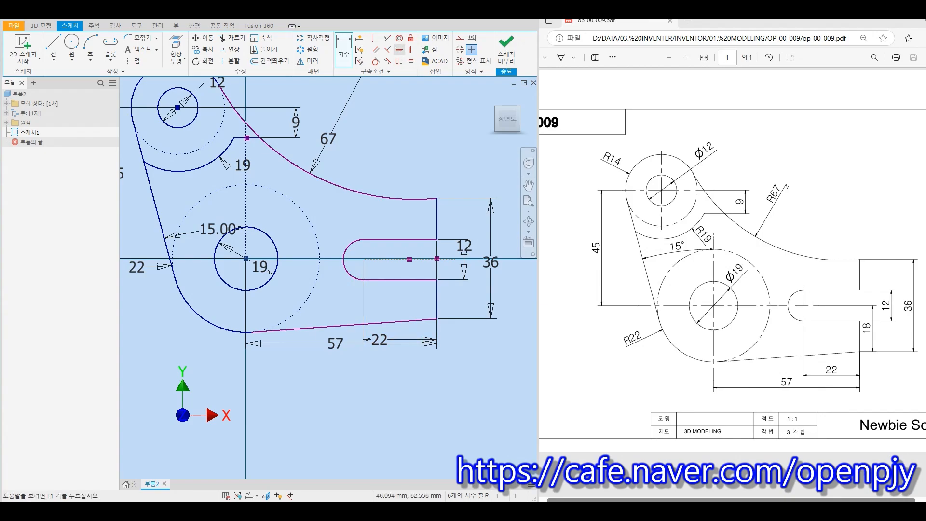
Constrain the slot centreline's midpoint horizontally to the centre of the 19 mm hole
click(399, 49)
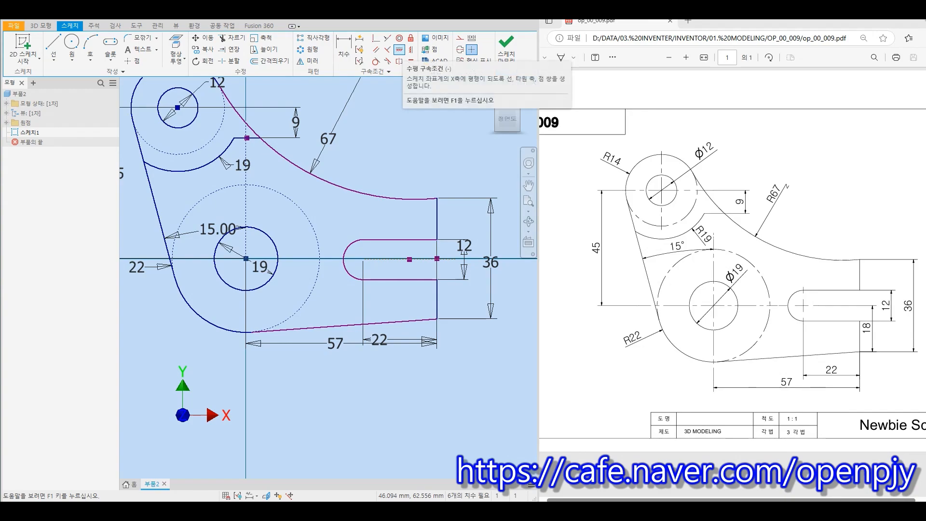
click(246, 258)
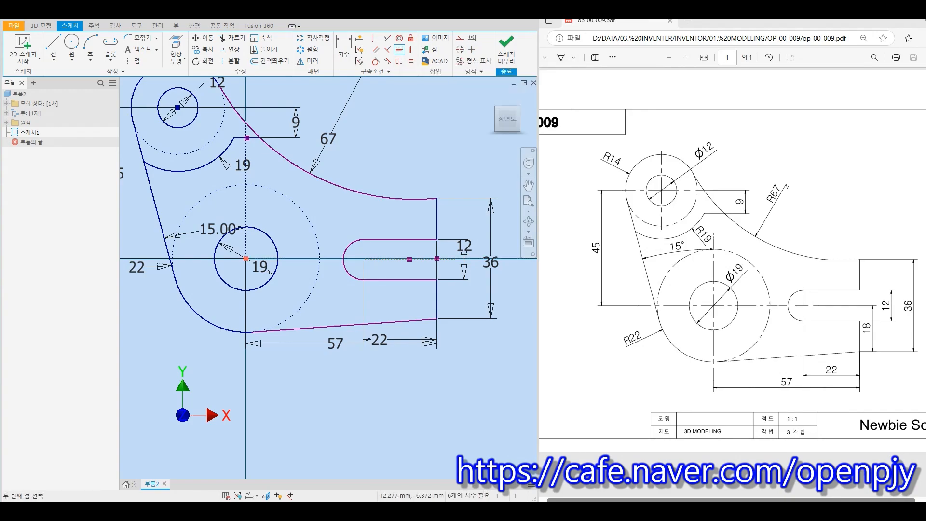
click(409, 259)
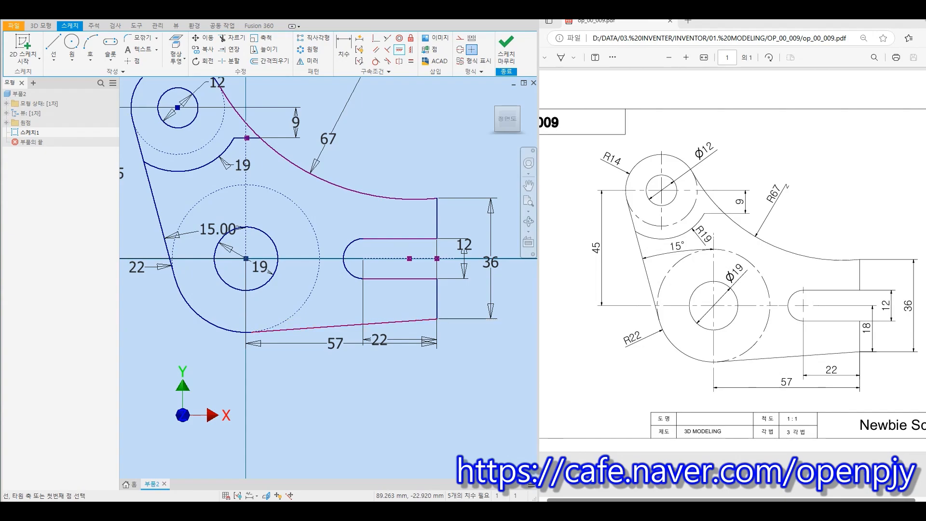
Add an 18 mm vertical dimension between the profile's lower right corner and the point at mid-height of the slot opening
key(d)
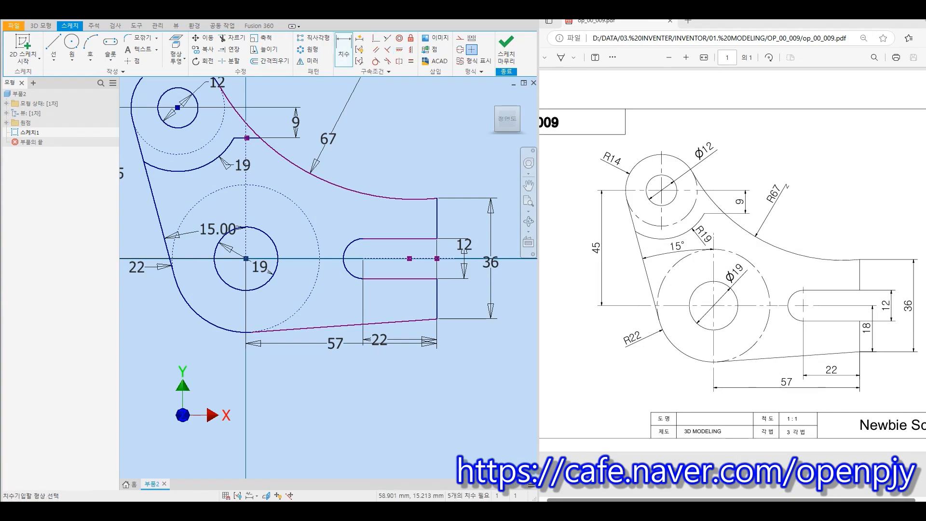
click(436, 318)
click(436, 258)
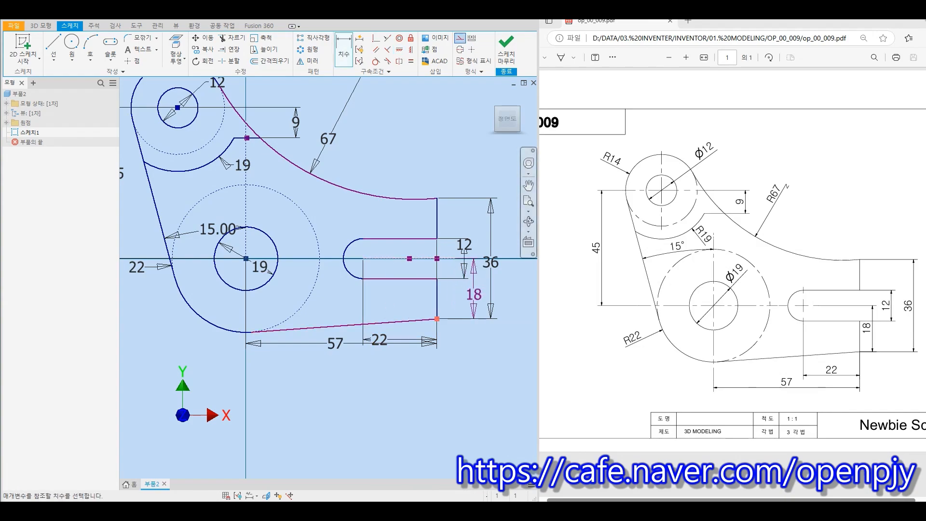
click(475, 295)
key(Return)
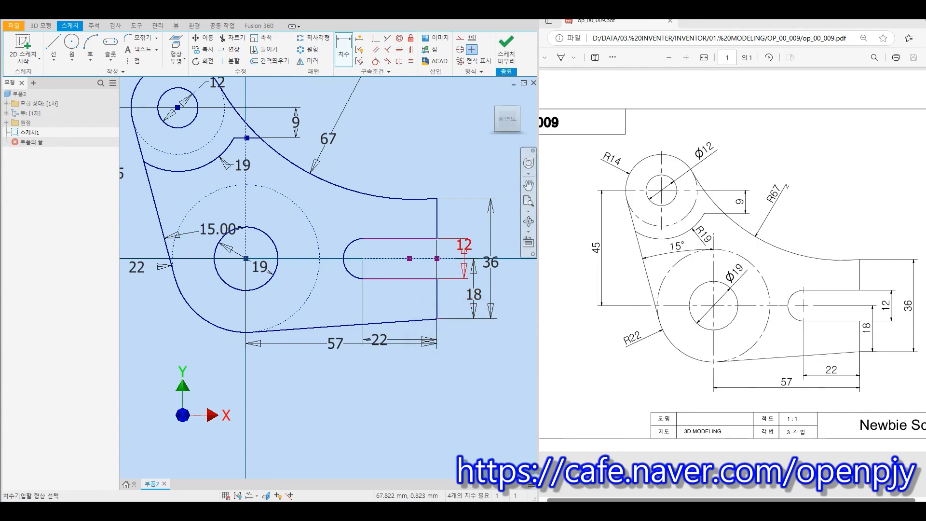
Apply a horizontal constraint to the slot's upper straight side
click(400, 50)
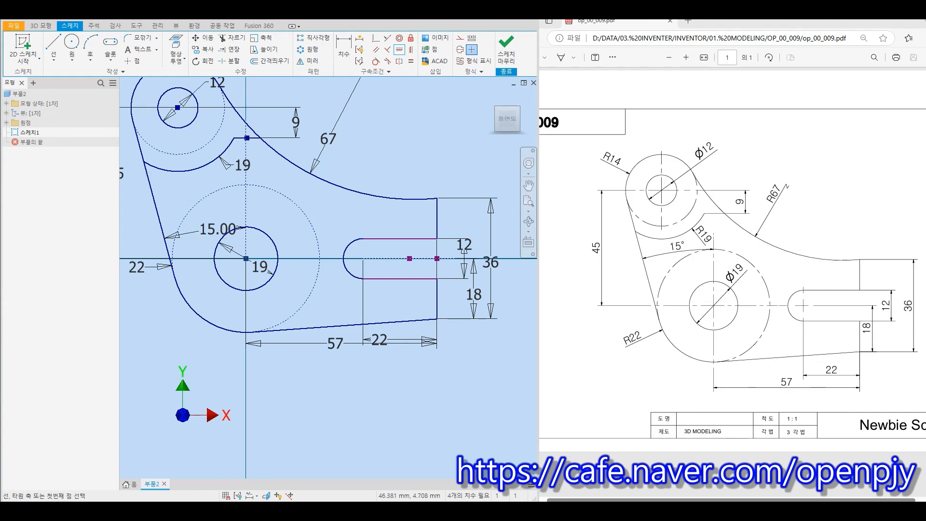
click(401, 238)
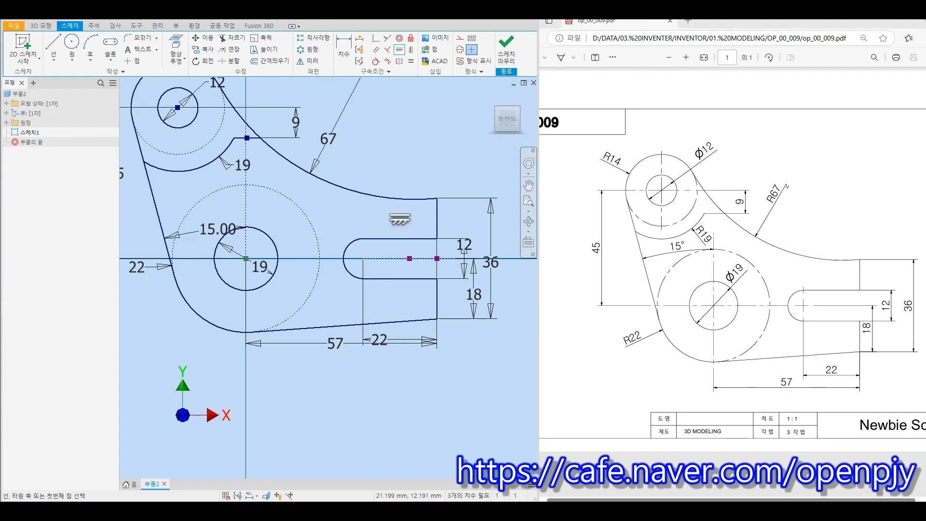
scroll(423, 238, down, 3)
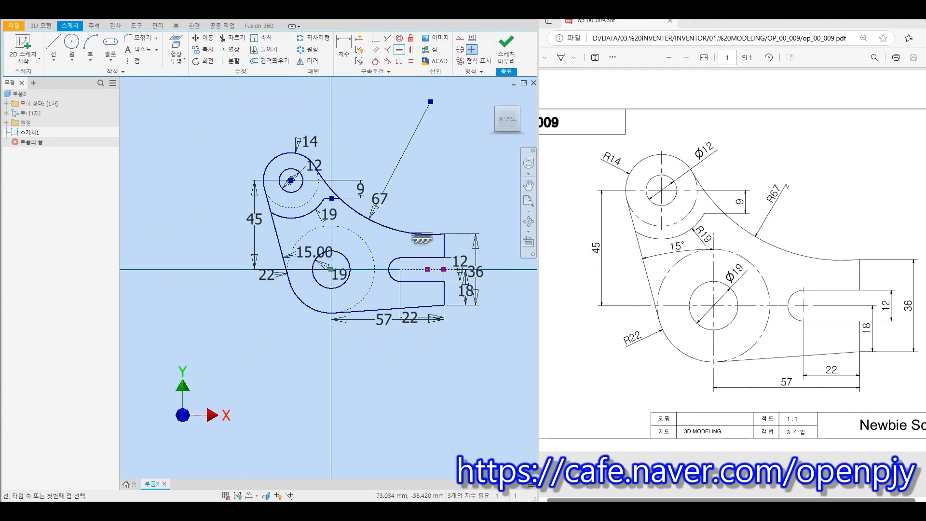
key(Escape)
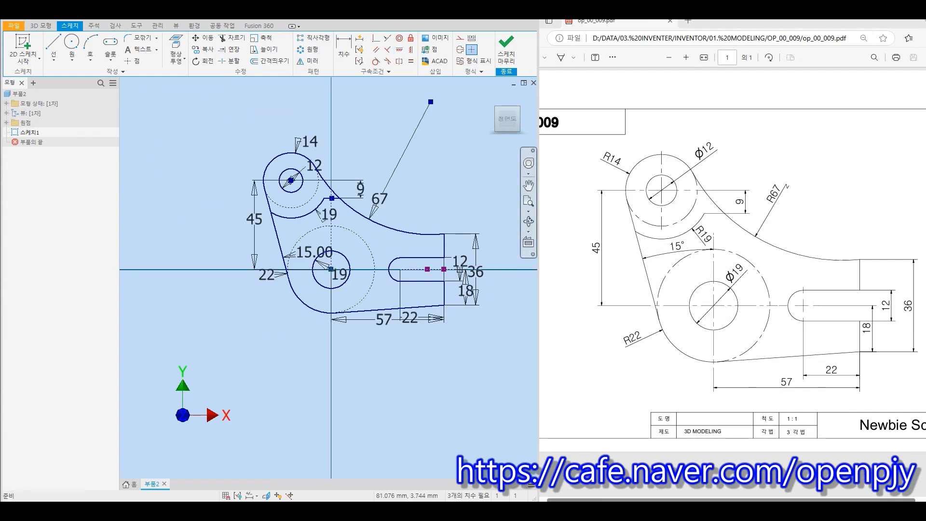
scroll(444, 188, up, 1)
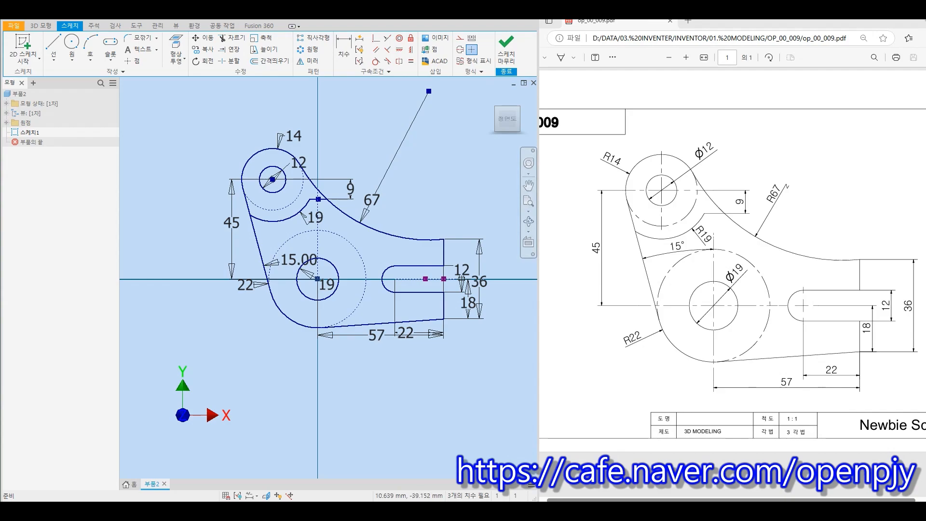